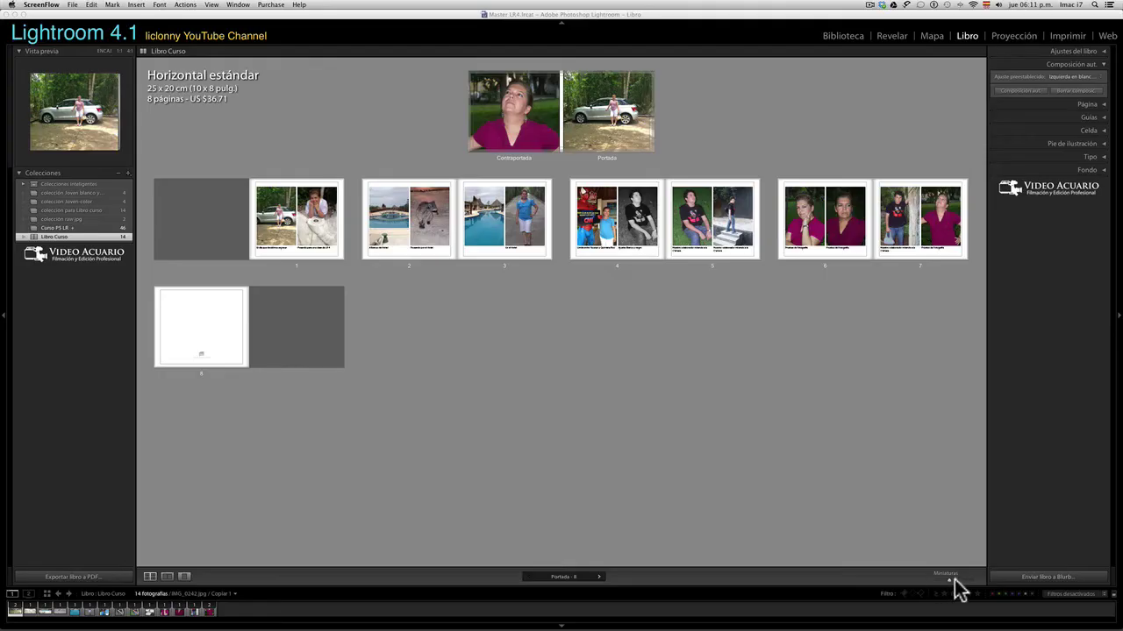
Step: Enlarge the book's page previews with the Miniaturas thumbnail slider
click(954, 580)
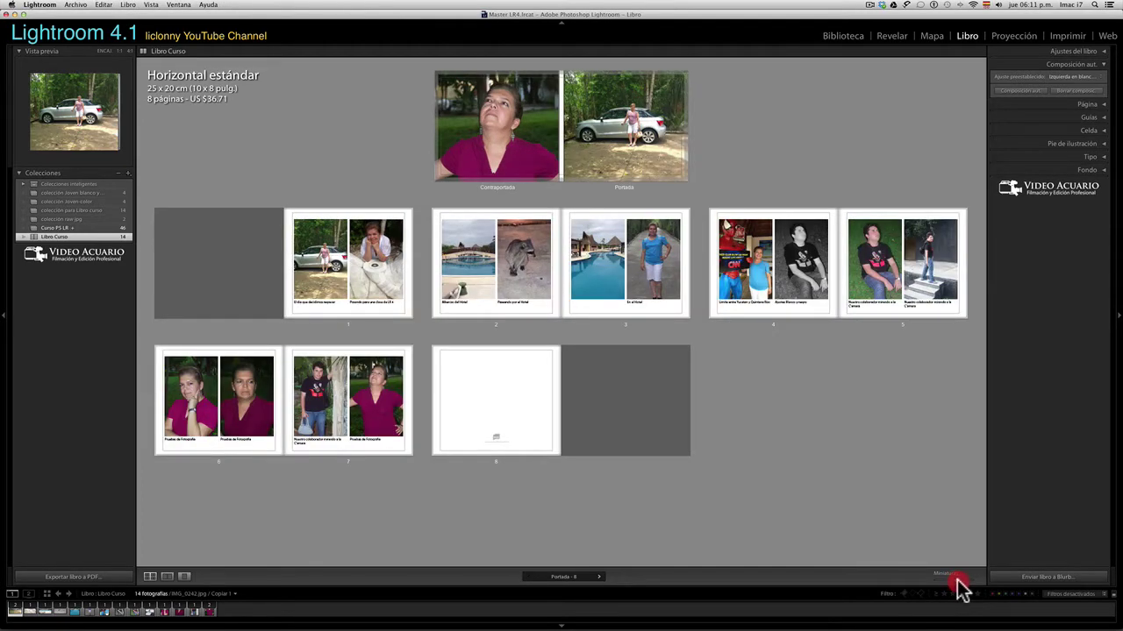
click(962, 588)
Step: Drag the En el Hotel page from position 3 into page 2's slot
drag(961, 587, 959, 580)
click(643, 321)
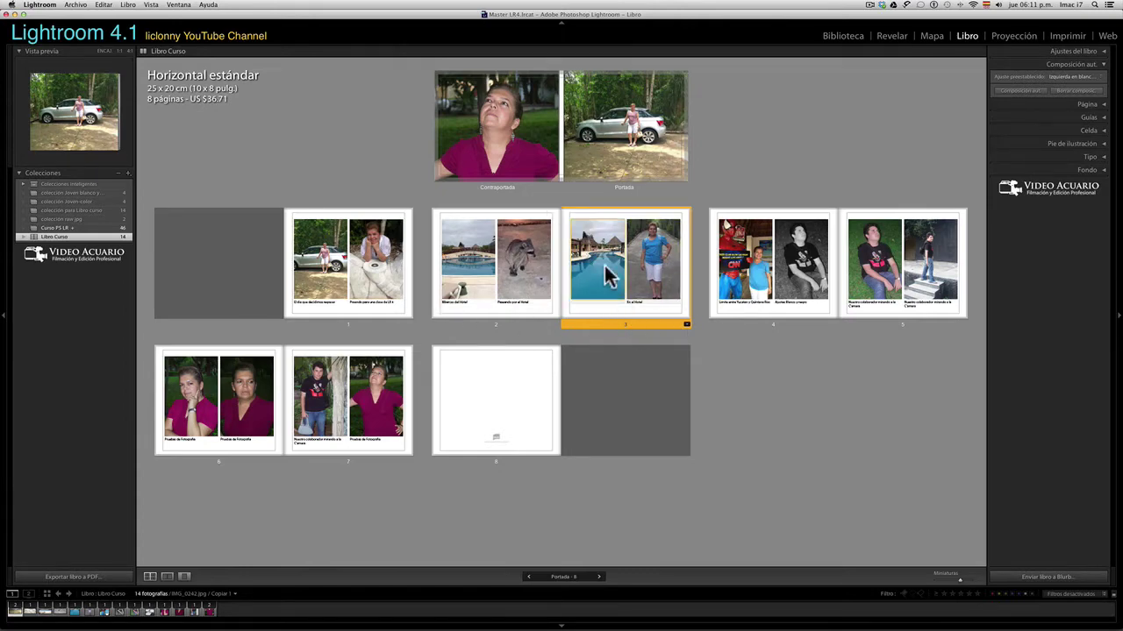
mouse_move(633, 329)
mouse_down()
mouse_move(300, 329)
mouse_move(416, 325)
mouse_move(683, 348)
mouse_move(618, 348)
mouse_move(353, 297)
mouse_move(322, 317)
mouse_move(306, 225)
mouse_move(302, 263)
mouse_up()
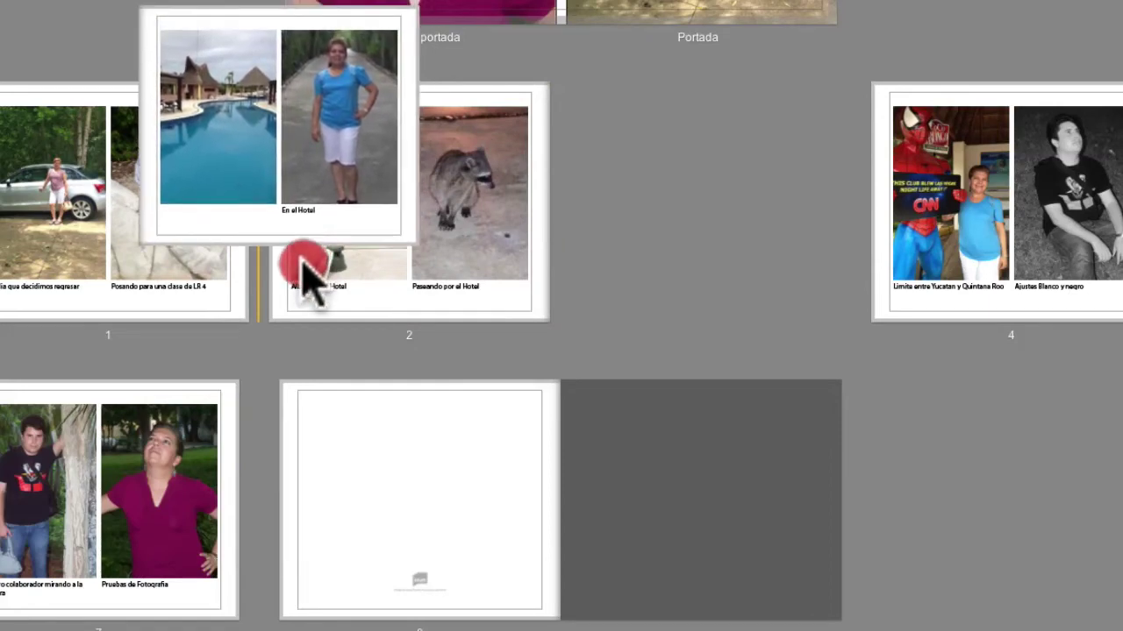
drag(304, 263, 304, 263)
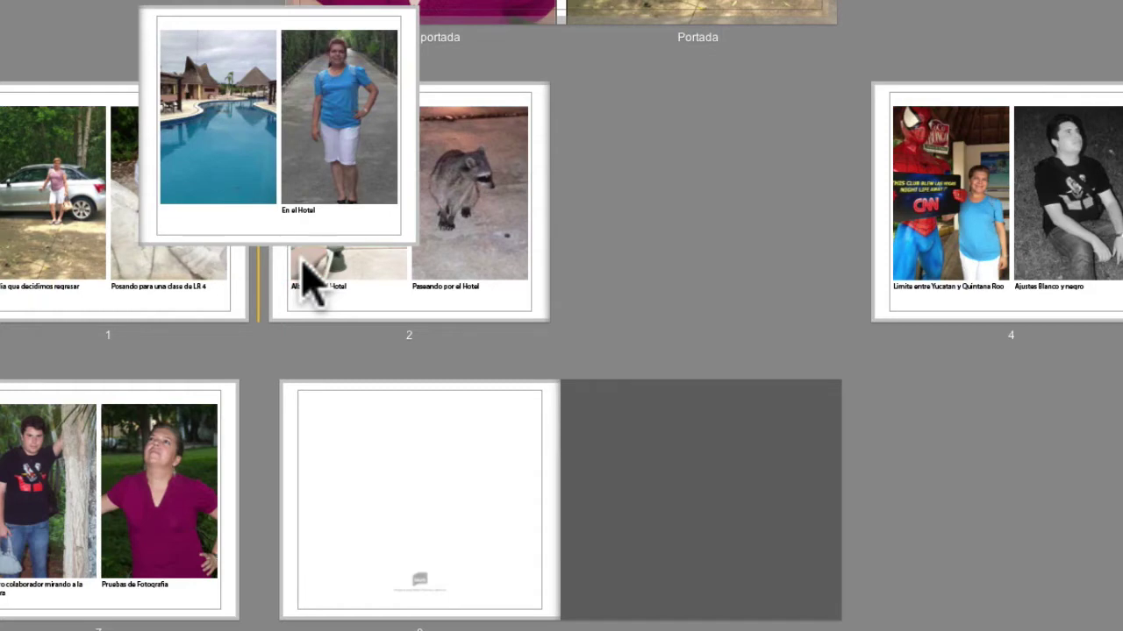
drag(307, 279, 301, 276)
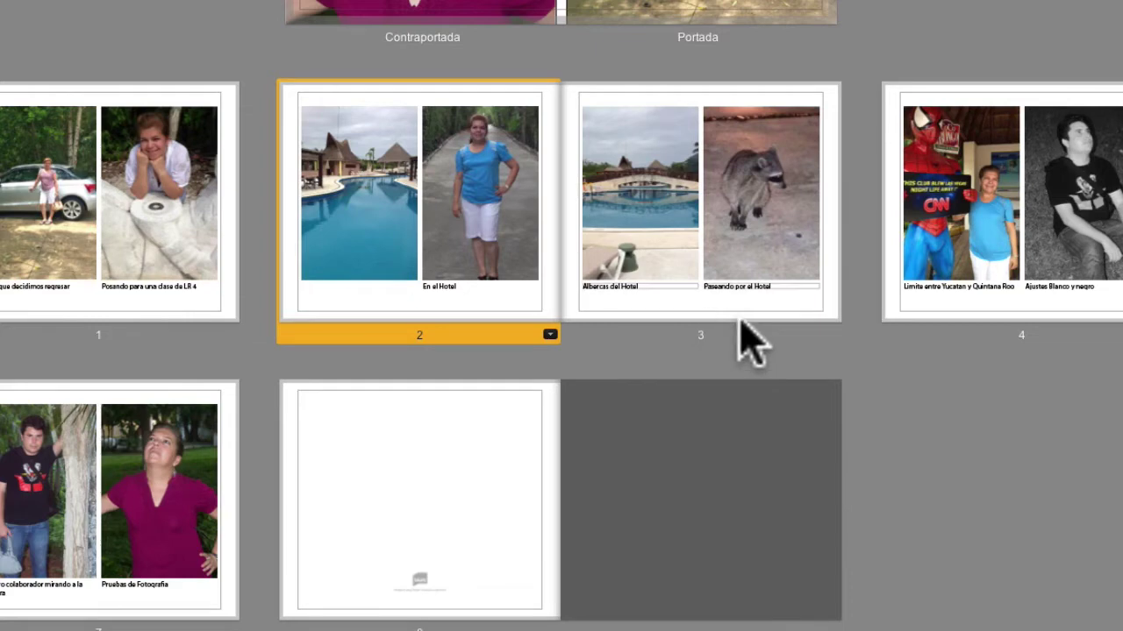
shift+click(743, 322)
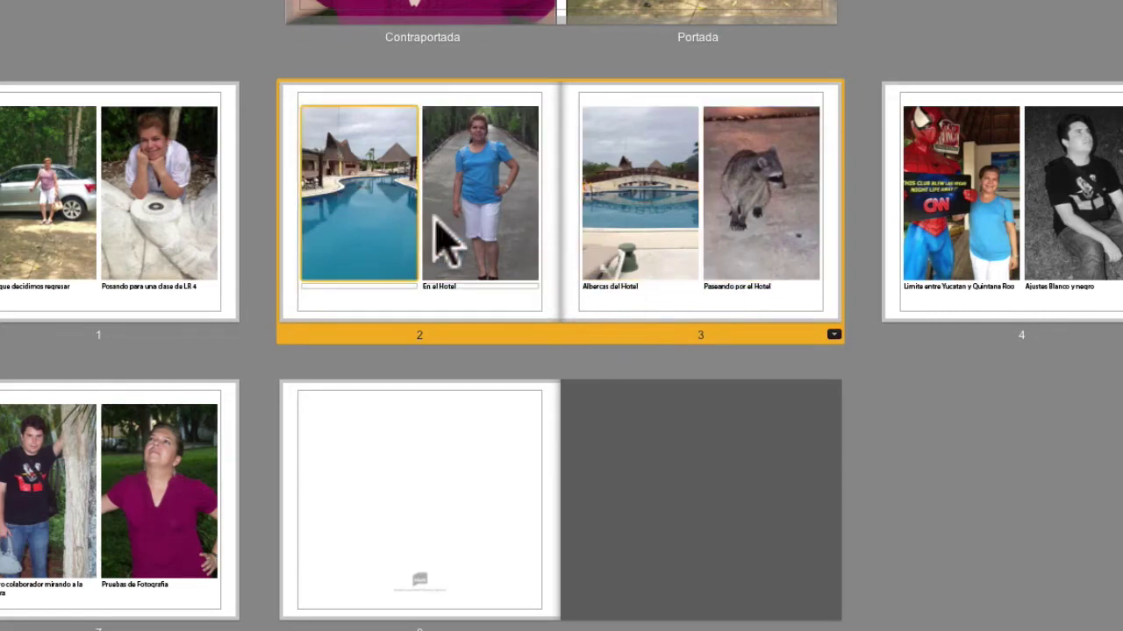
mouse_move(551, 331)
mouse_down()
mouse_move(439, 426)
mouse_move(360, 456)
mouse_move(366, 483)
mouse_up()
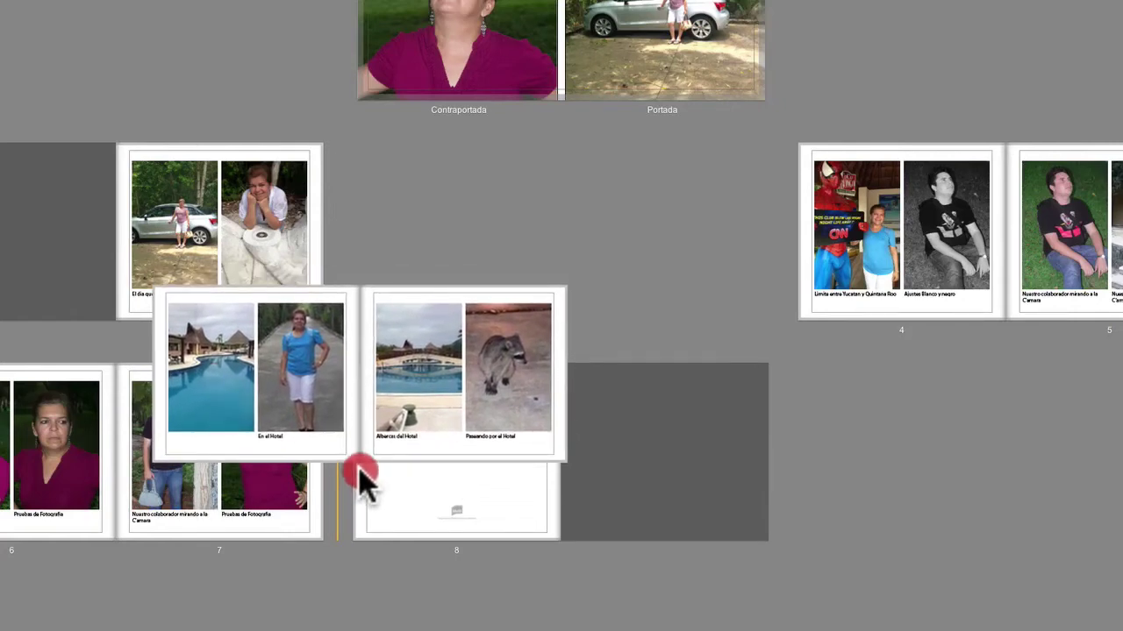
drag(358, 467, 360, 471)
click(358, 468)
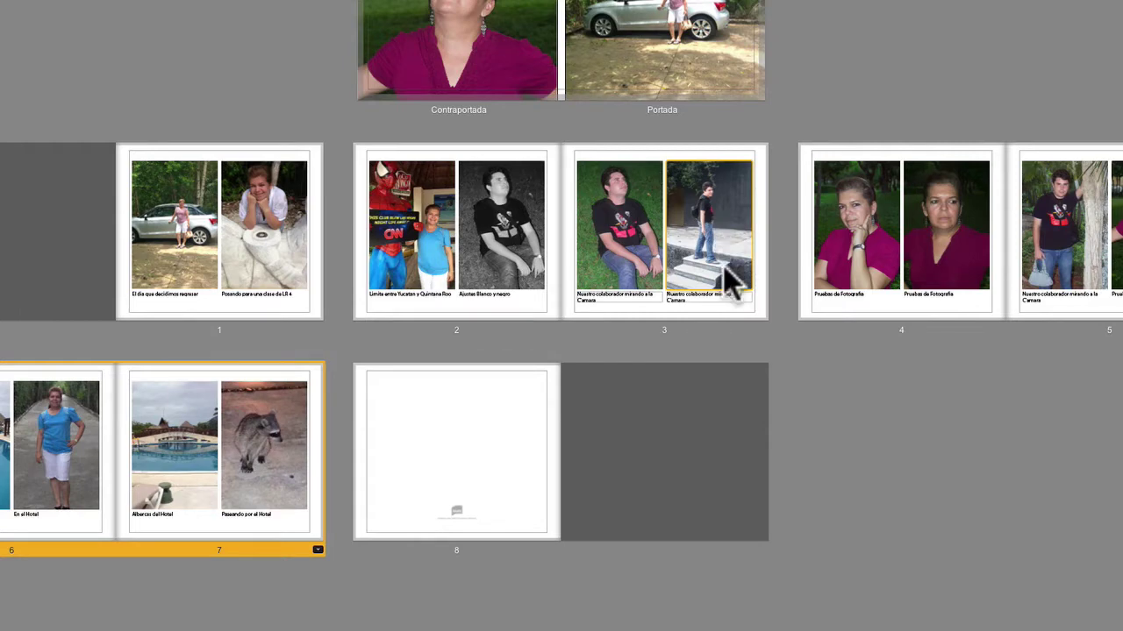
click(830, 344)
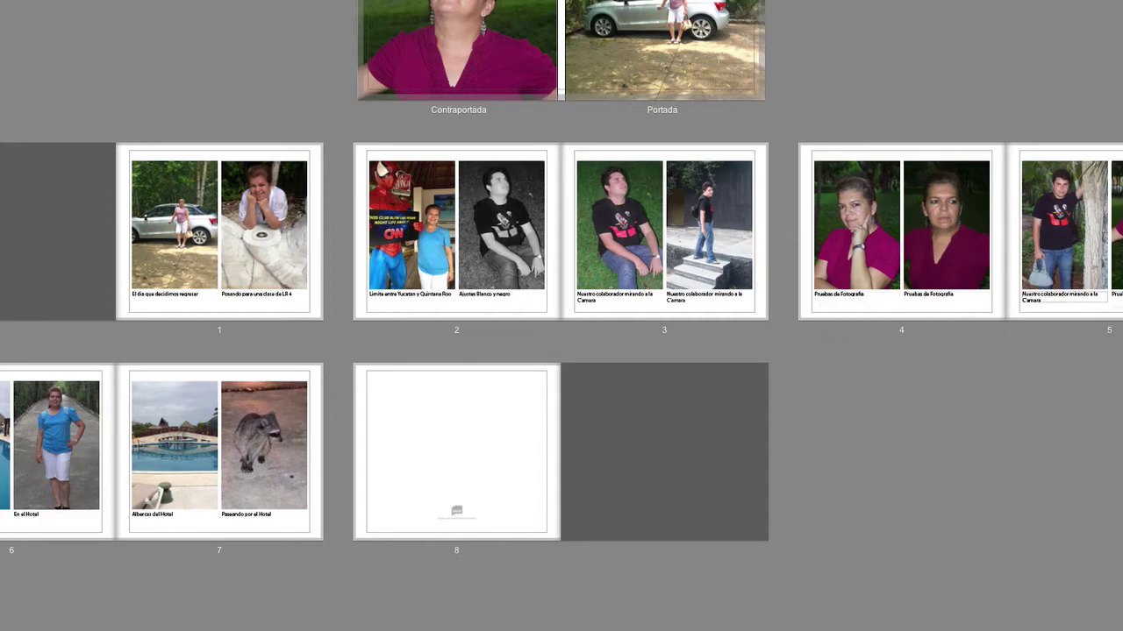
click(1096, 324)
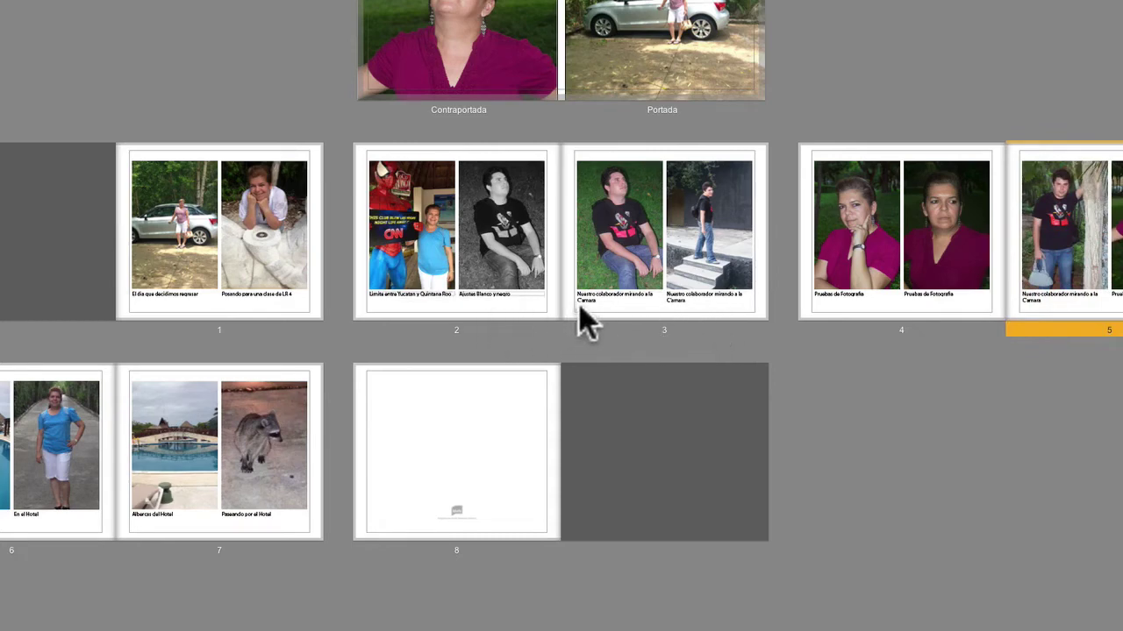
shift+click(422, 312)
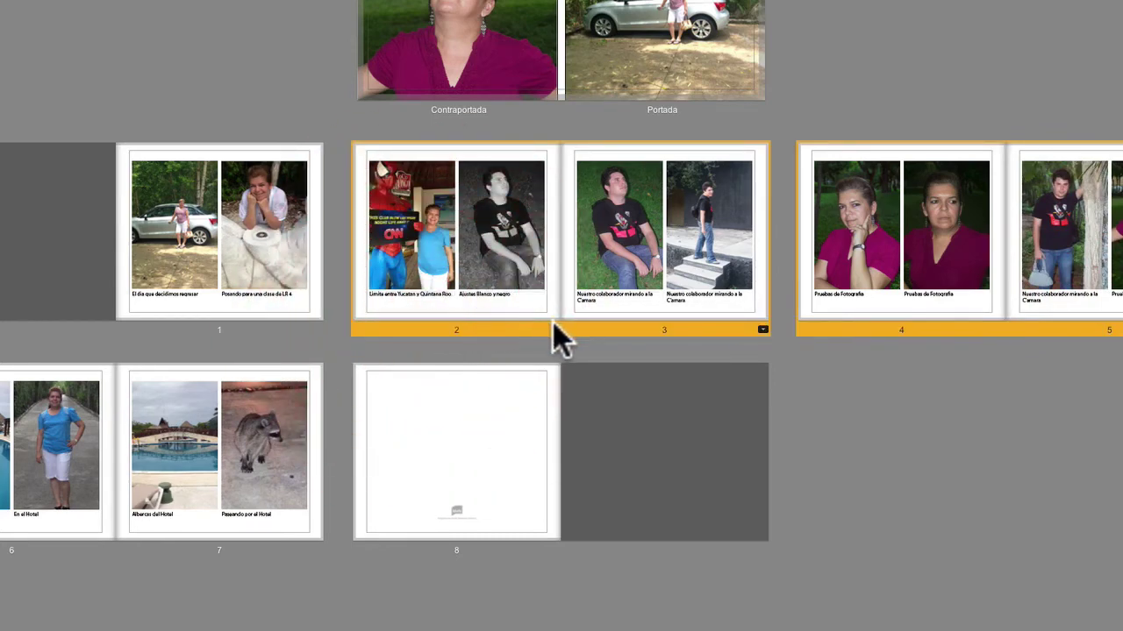
mouse_move(552, 322)
mouse_down()
mouse_move(507, 324)
mouse_move(494, 339)
mouse_move(561, 325)
mouse_move(535, 333)
mouse_move(414, 316)
mouse_up()
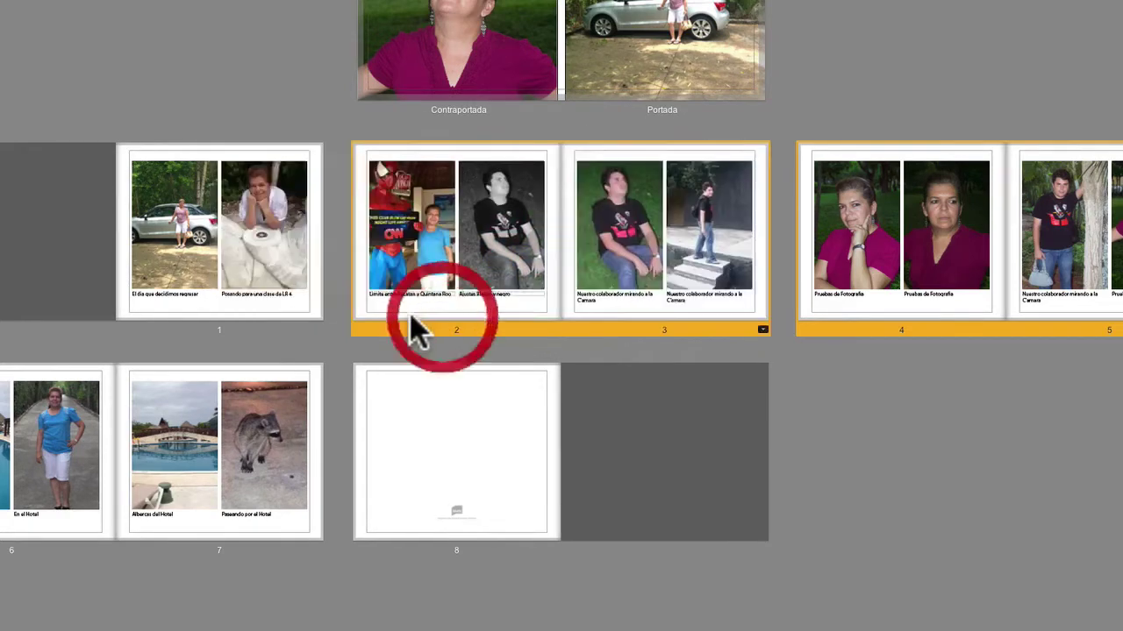
mouse_move(510, 326)
mouse_down()
mouse_move(110, 485)
mouse_move(220, 509)
mouse_move(263, 488)
mouse_up()
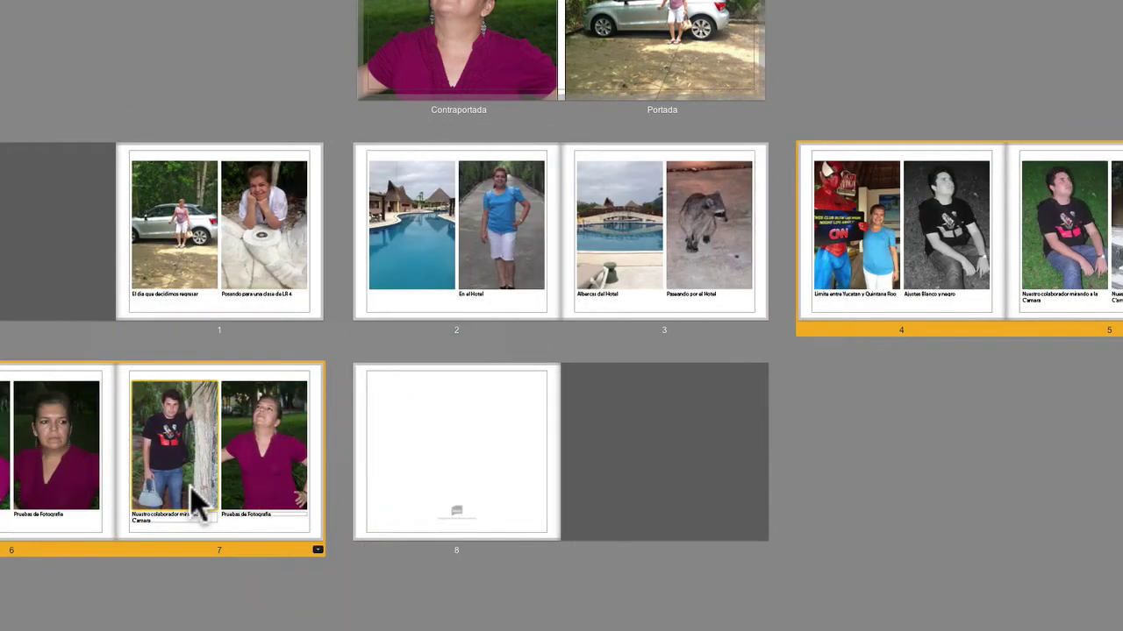
Step: Swap page 4's Spiderman photo with page 1's car photo in the left cells
click(1017, 444)
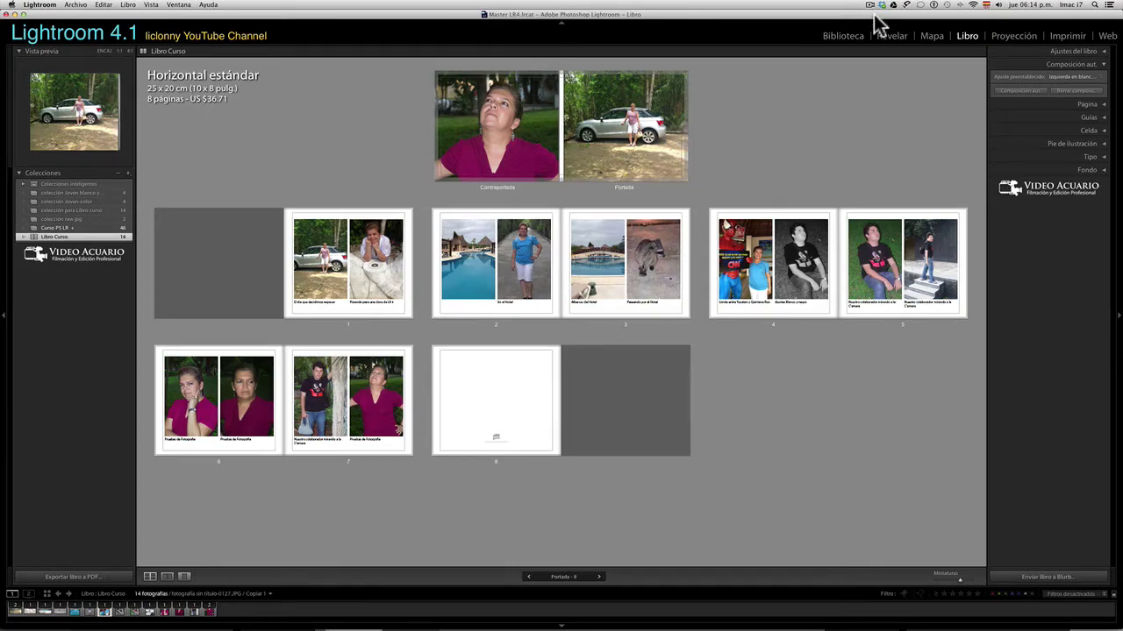
click(739, 257)
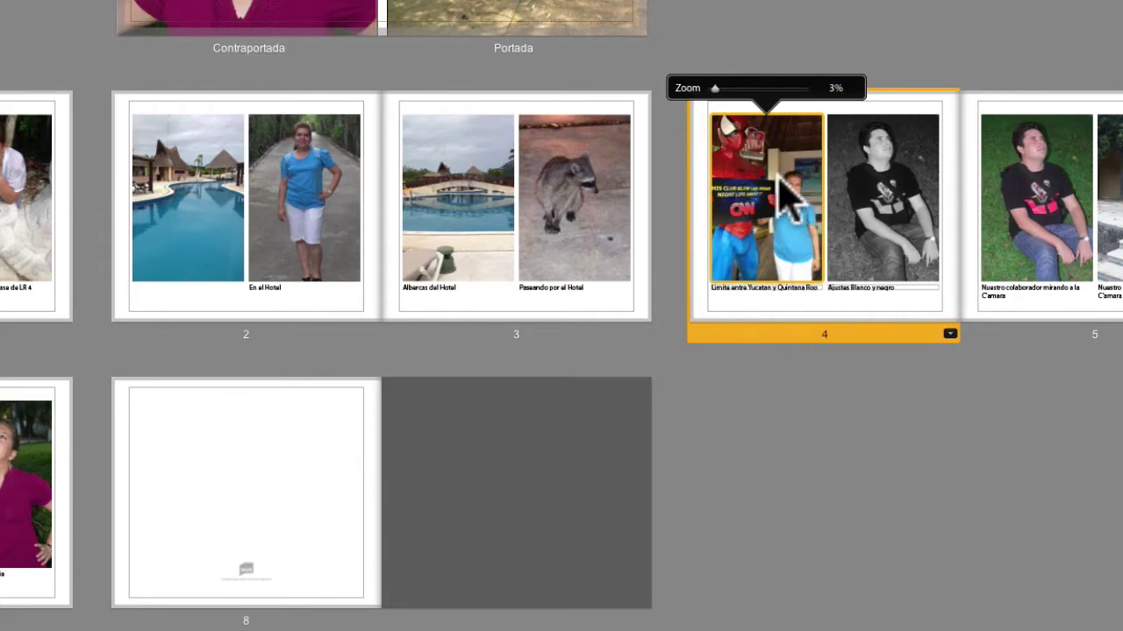
drag(789, 197, 434, 263)
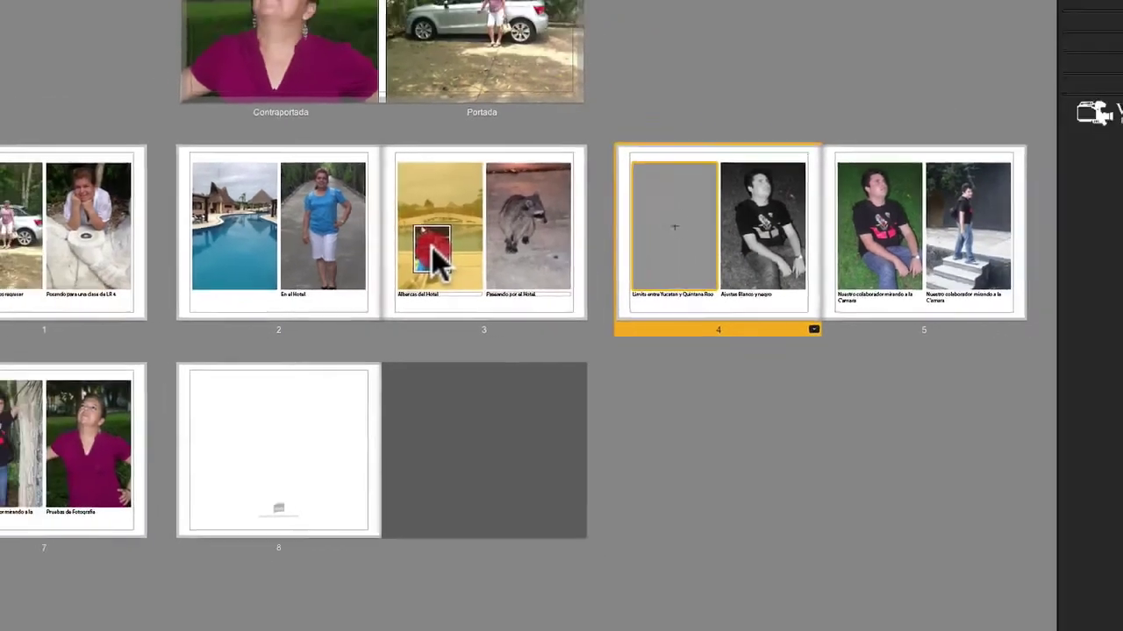
mouse_move(434, 263)
mouse_down()
mouse_move(114, 267)
mouse_move(57, 247)
mouse_up()
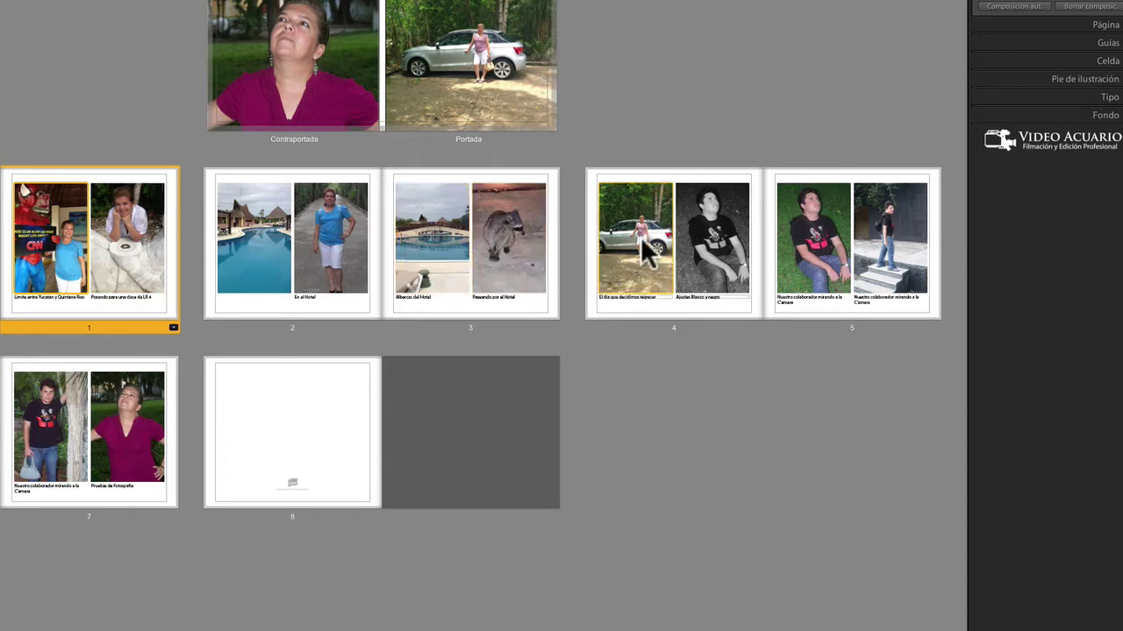
Step: Zoom and reposition page 1's second photo to frame the woman's face
click(127, 207)
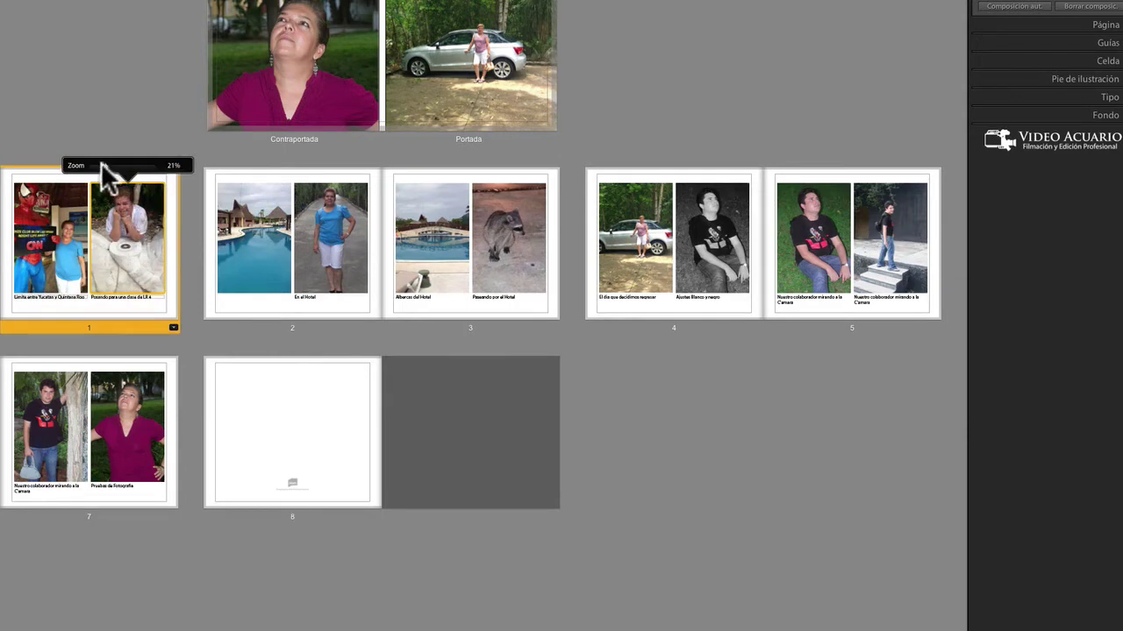
drag(106, 166, 120, 168)
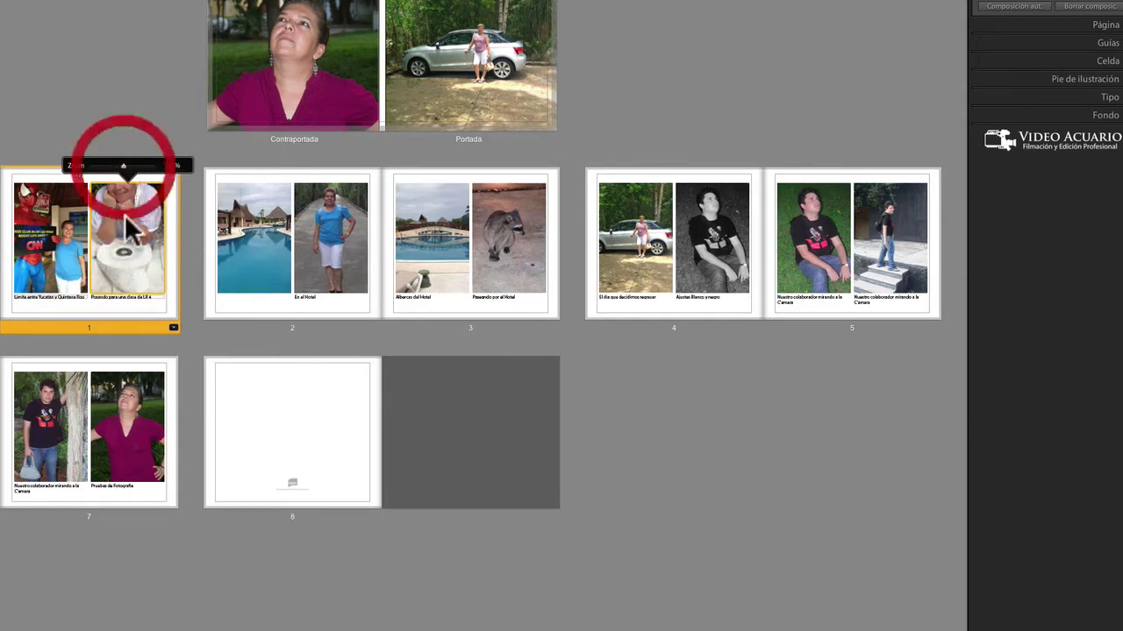
drag(125, 189, 130, 263)
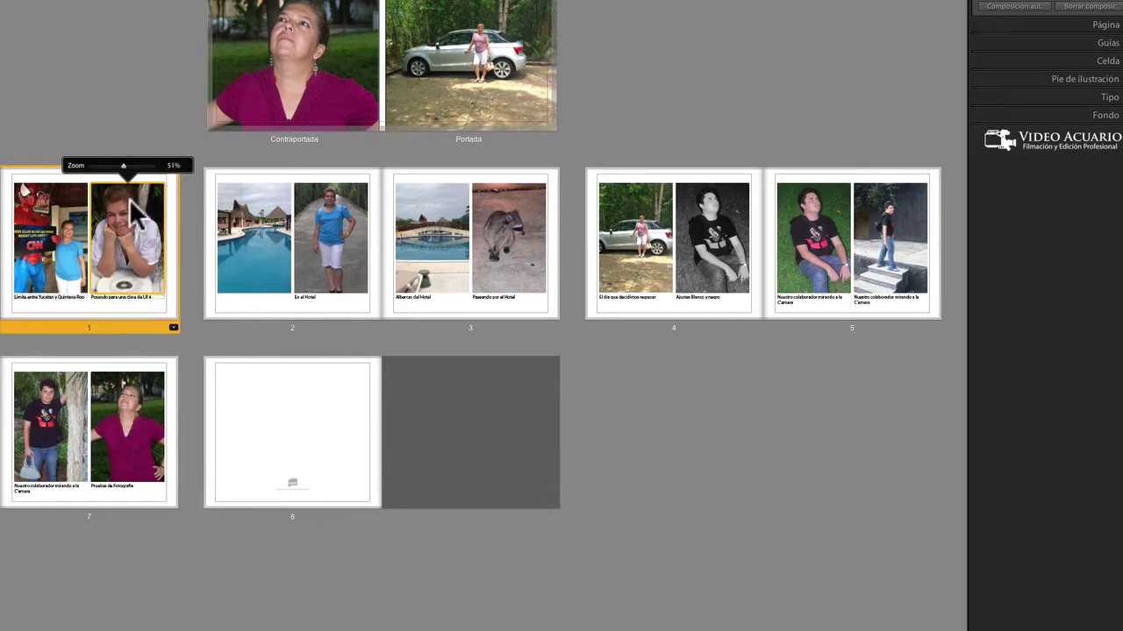
drag(123, 166, 107, 166)
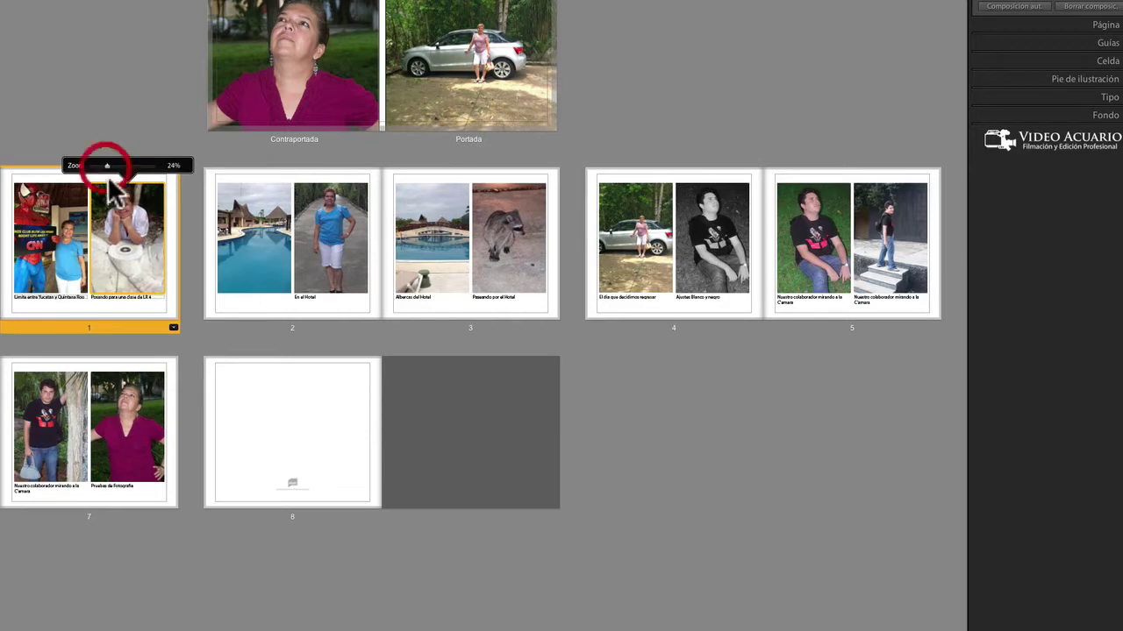
drag(127, 224, 133, 230)
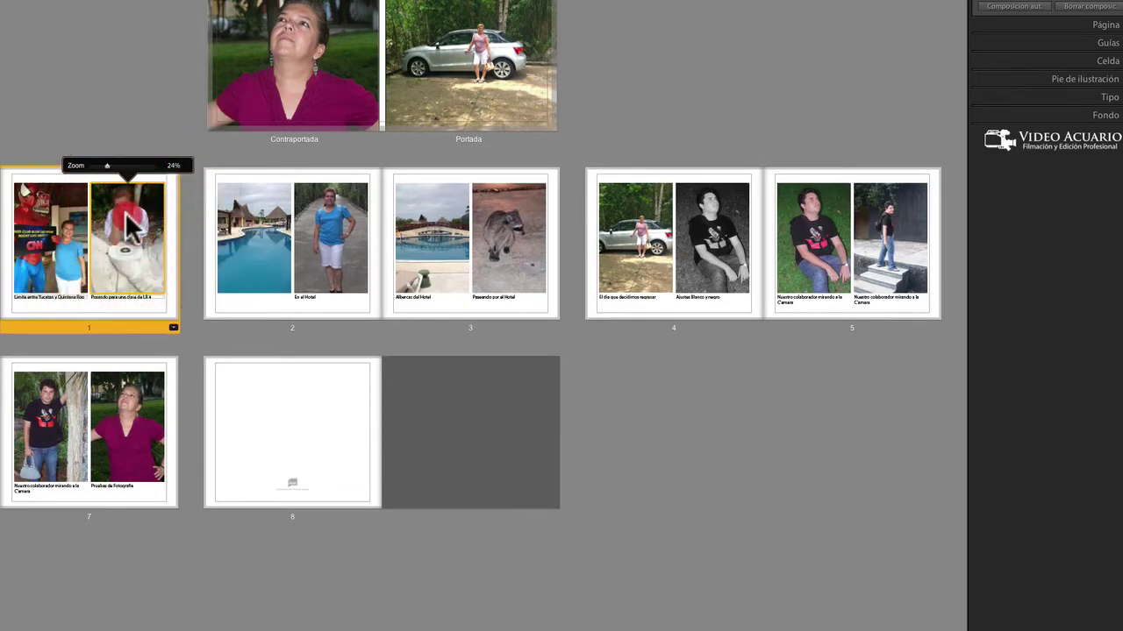
Step: Adjust the zoom of the pool photo on page 2
click(271, 243)
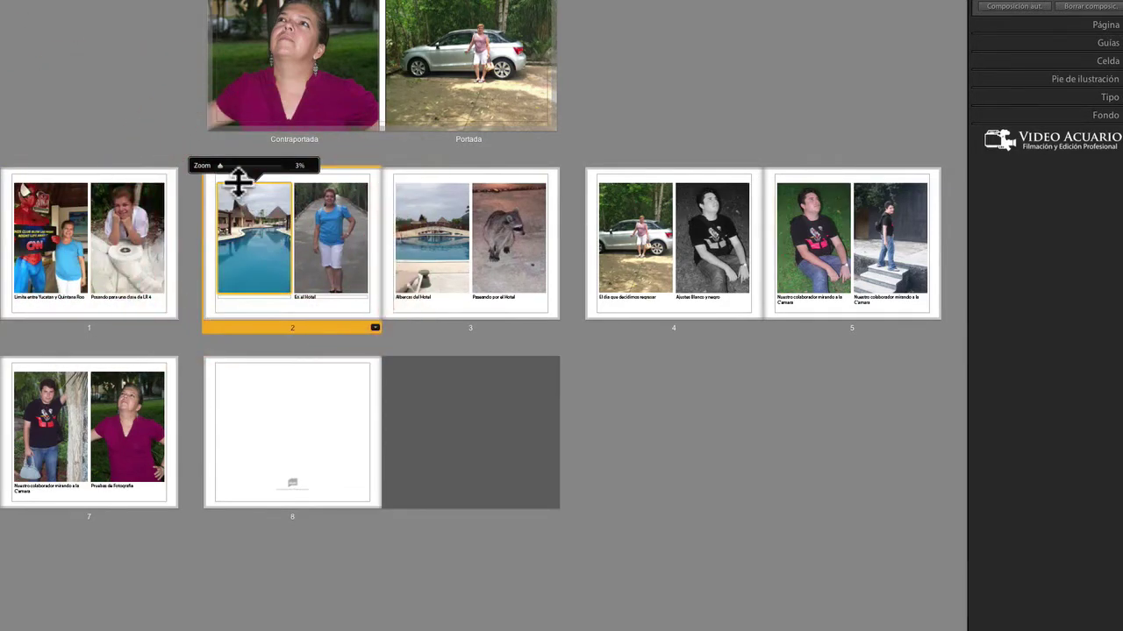
drag(220, 170, 242, 170)
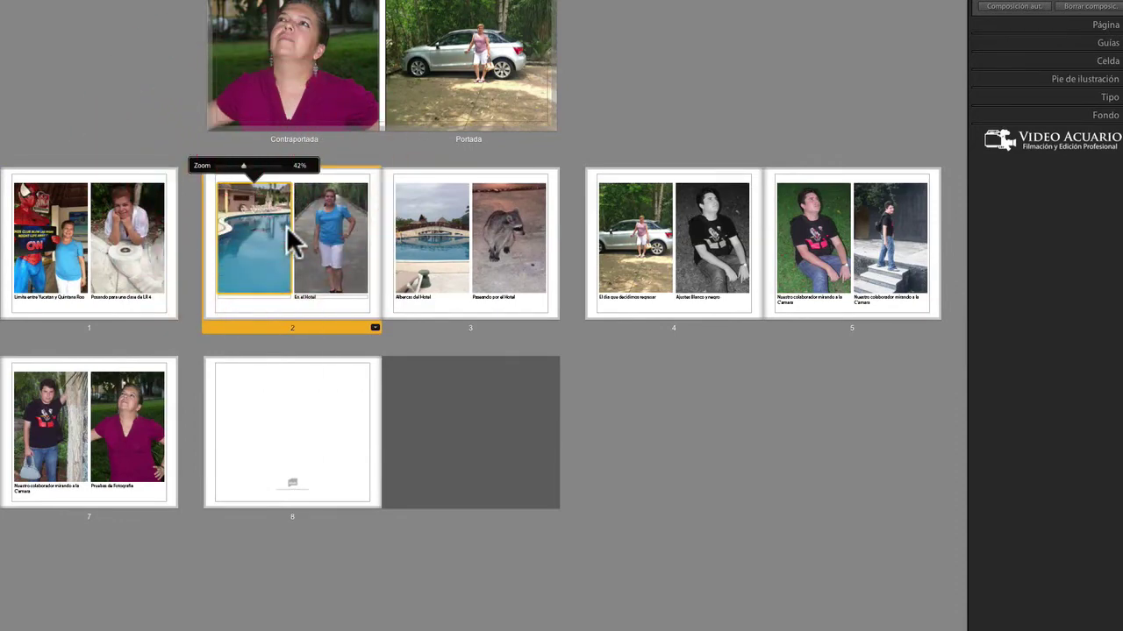
drag(242, 166, 222, 169)
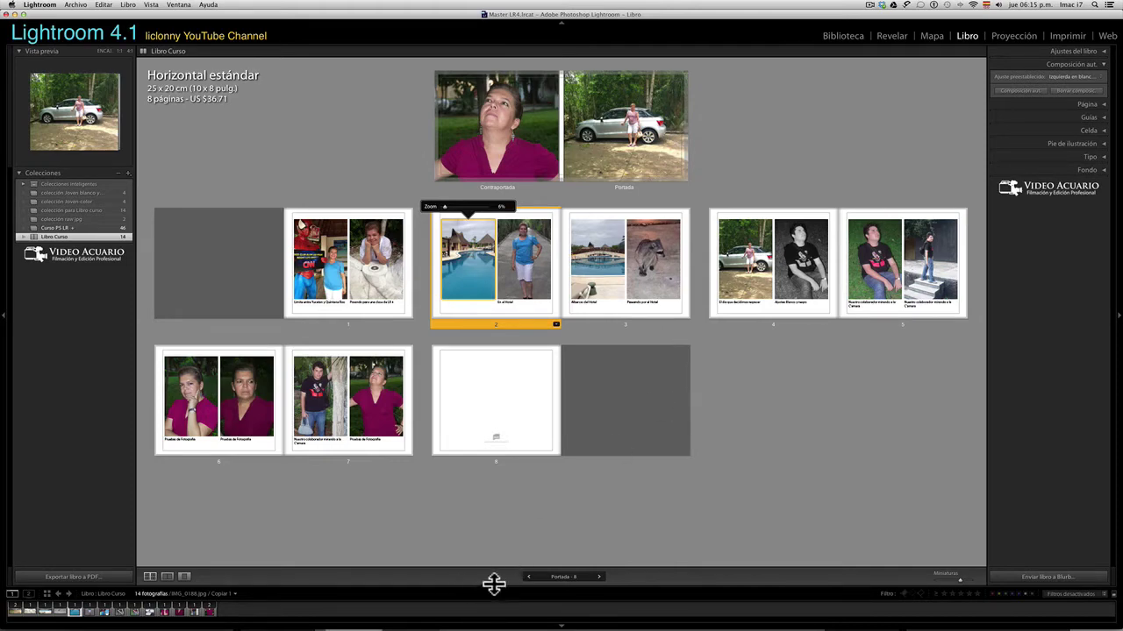
Step: Enlarge the filmstrip and display the colección raw.jpg collection's 10-page book
drag(494, 584, 500, 517)
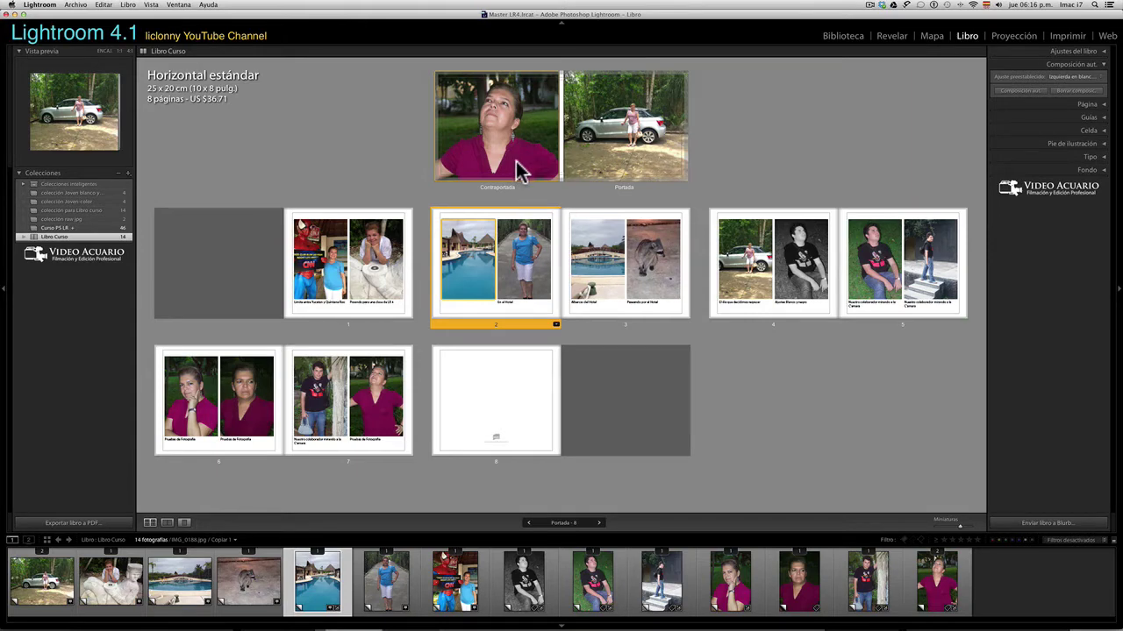
click(117, 218)
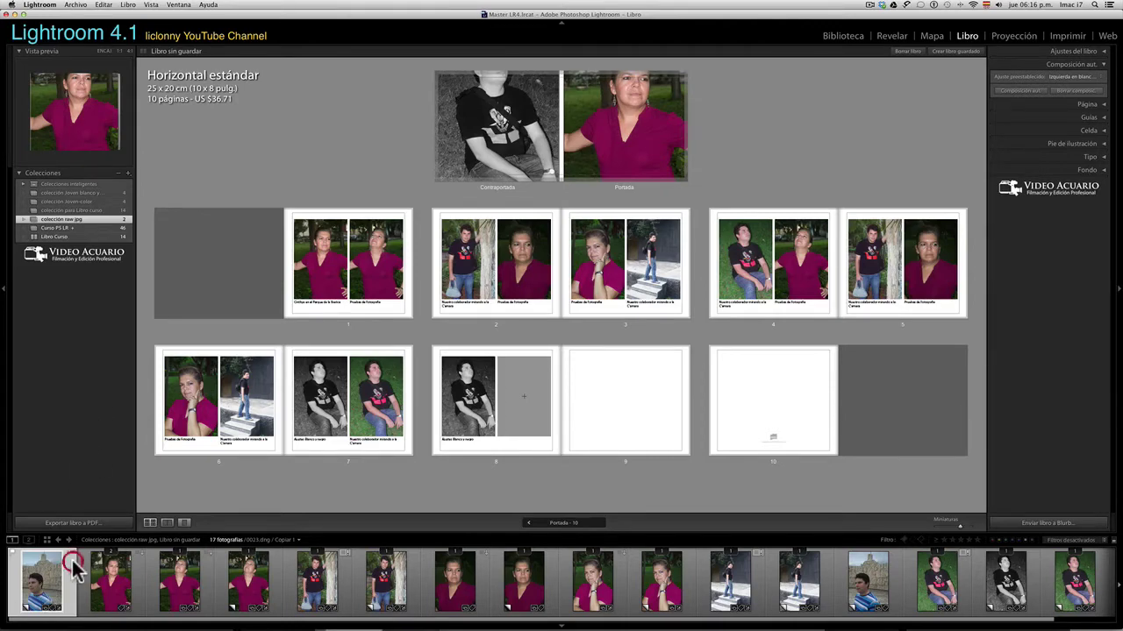
Step: Add the striped-shirt portrait to Libro Curso and return to that collection's book
mouse_move(73, 568)
mouse_down()
mouse_move(39, 579)
mouse_move(89, 235)
mouse_up()
click(56, 236)
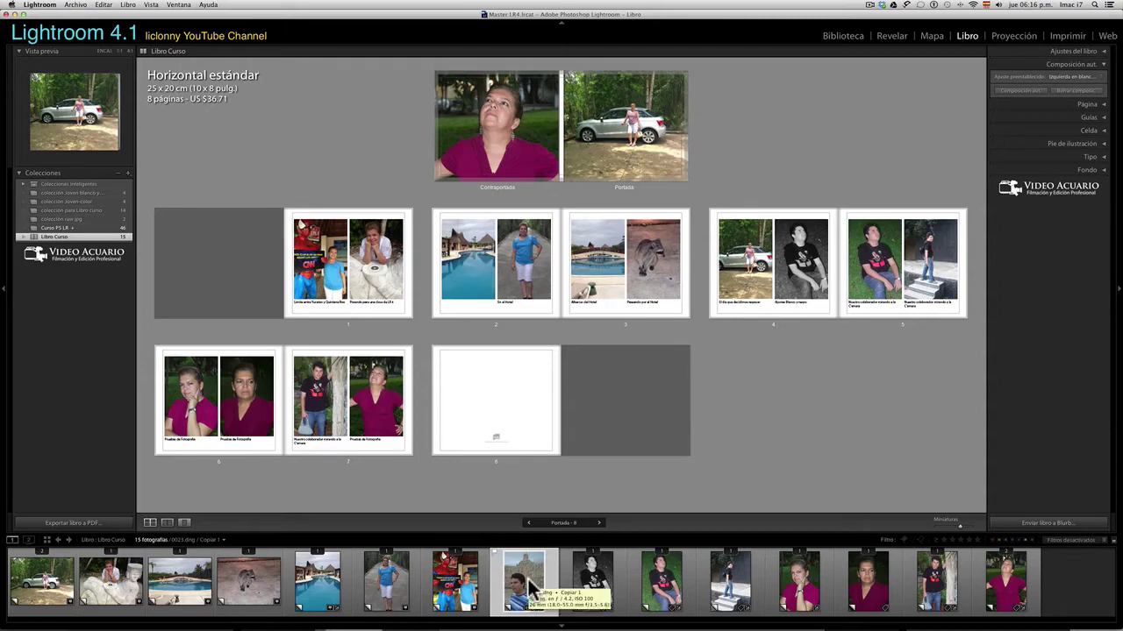
Step: Place the striped-shirt portrait in page 4's left cell at 10% zoom, framed on his face
drag(528, 579, 750, 275)
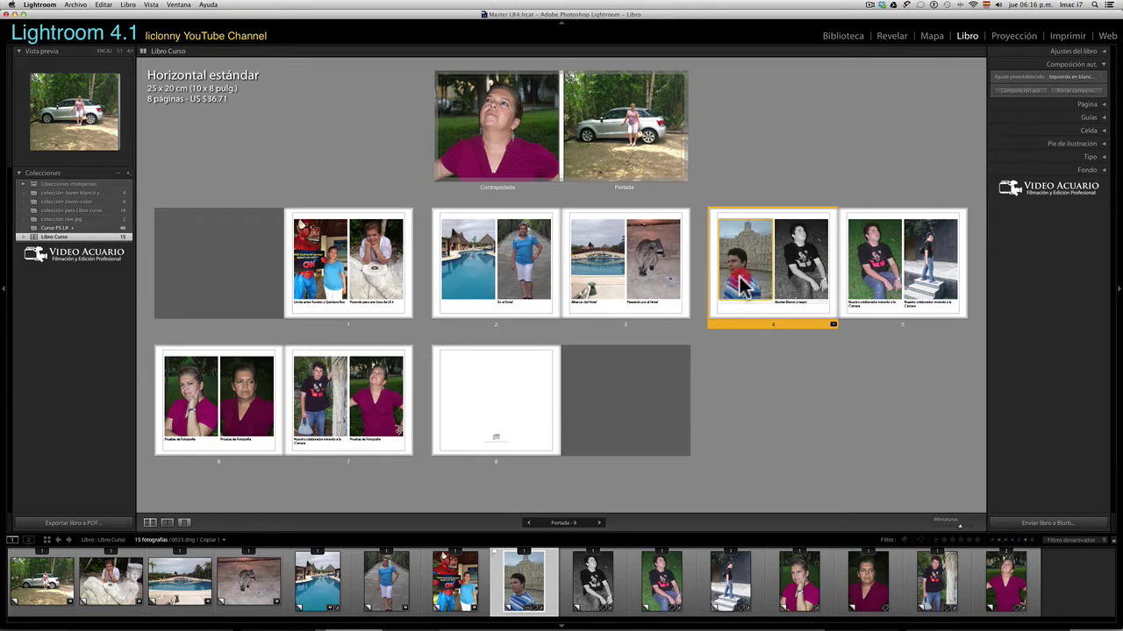
click(742, 270)
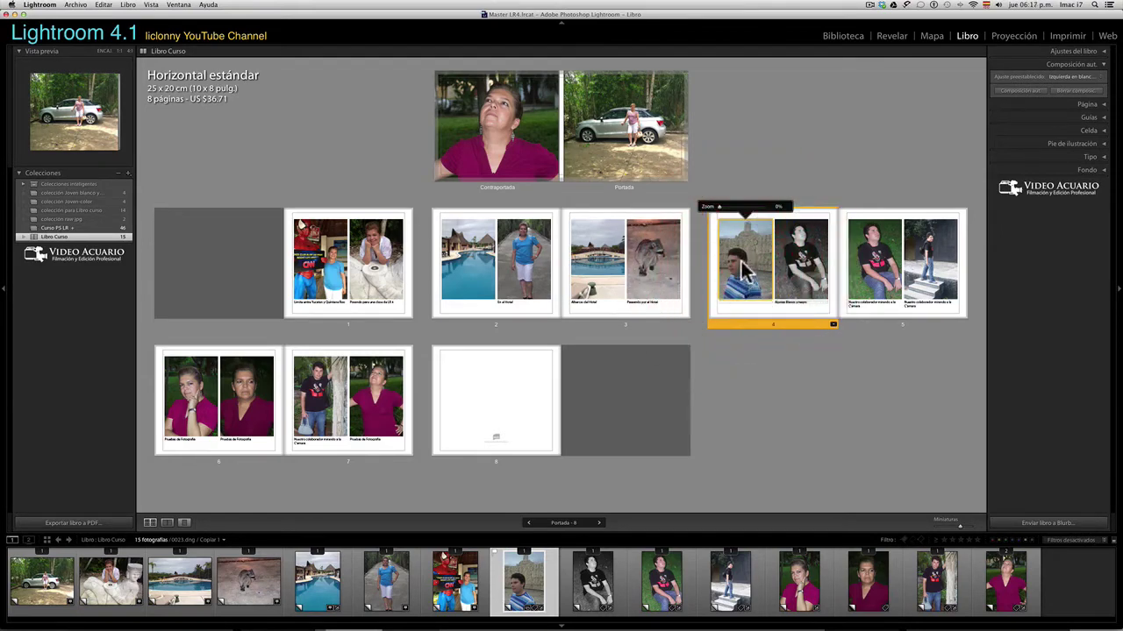
drag(721, 207, 726, 207)
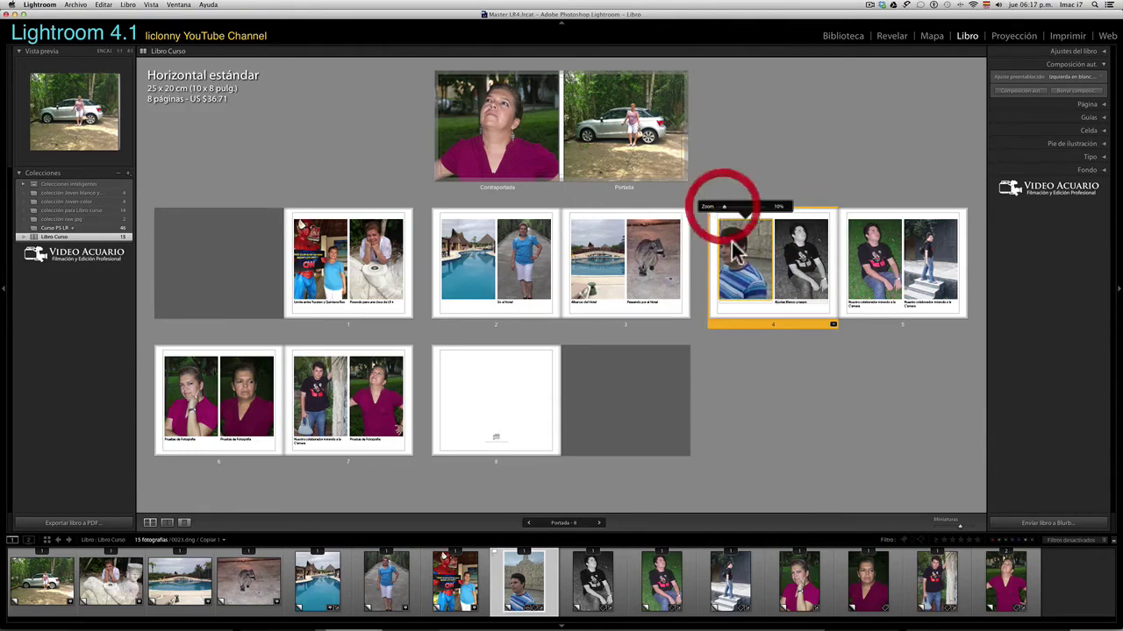
drag(746, 253, 745, 248)
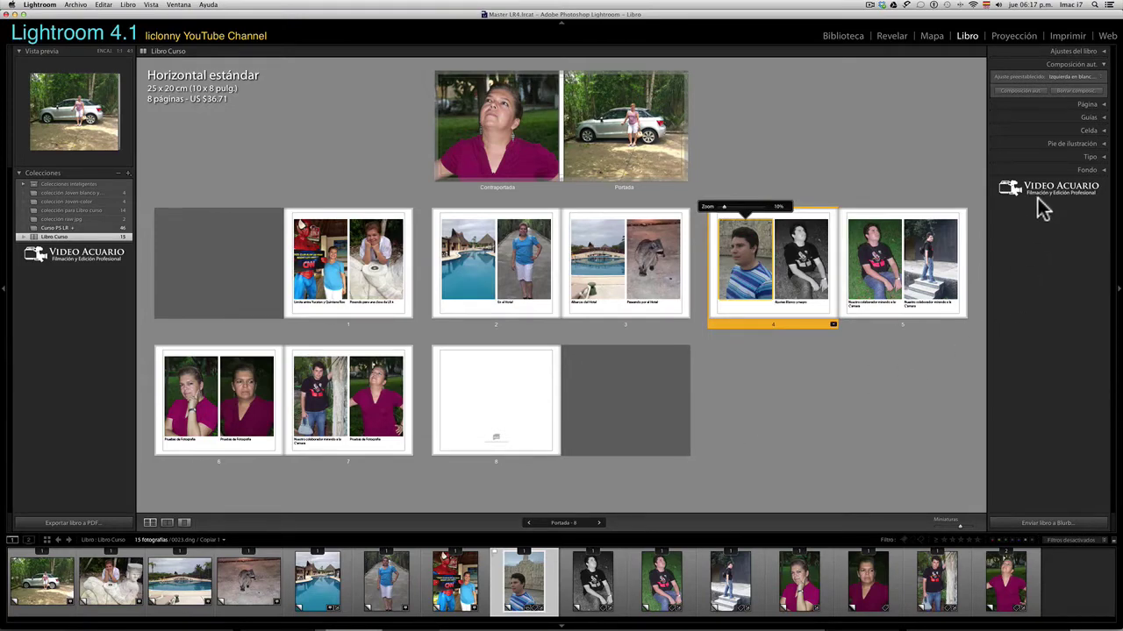
Step: Toggle the Page Bleed, Text Safe Area, Photo Cells and Filler Text guides, leaving all on
click(1104, 118)
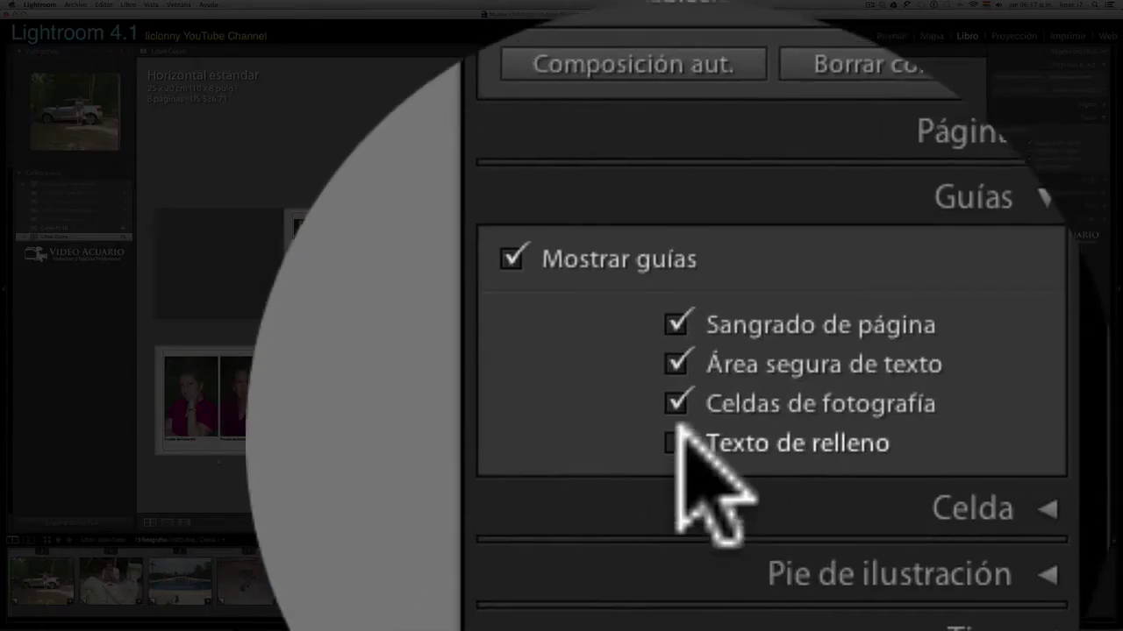
click(1030, 166)
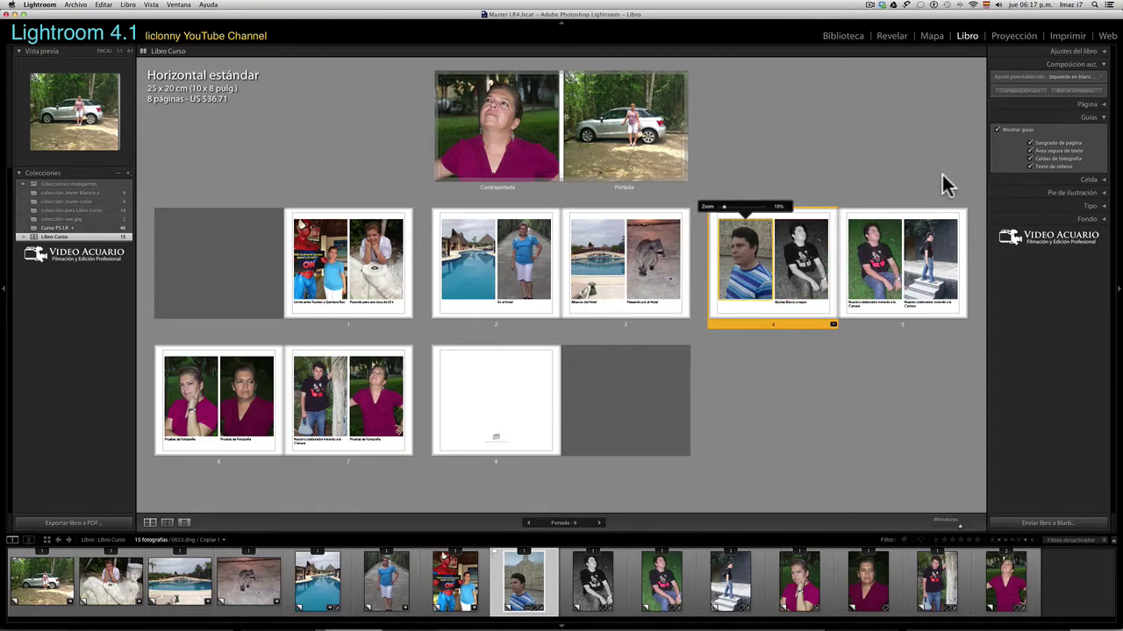
click(873, 150)
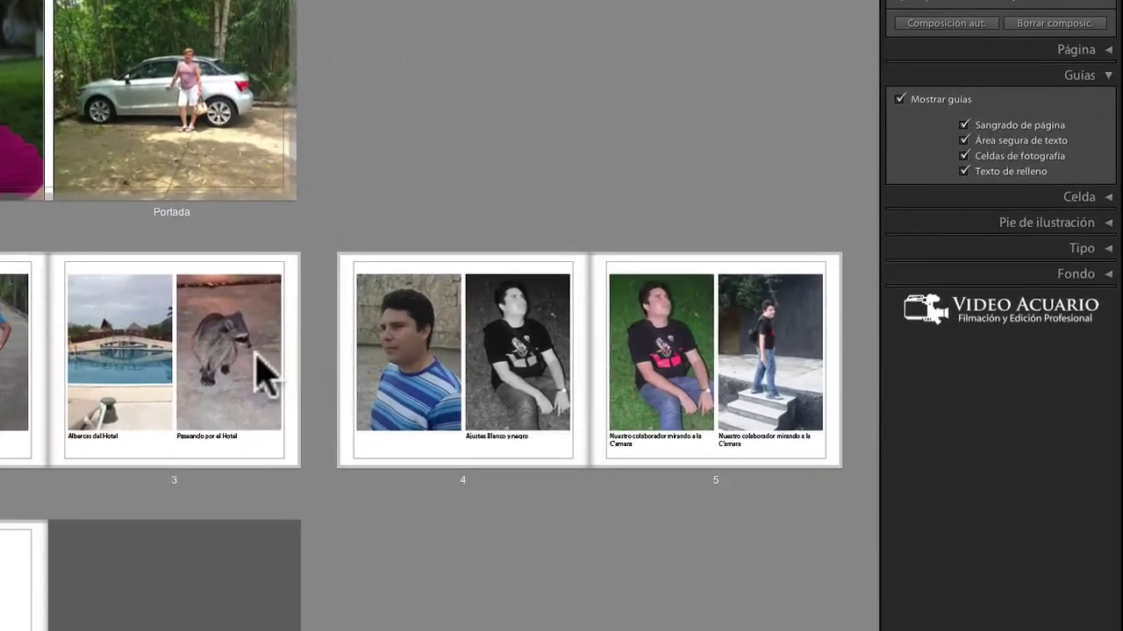
click(661, 268)
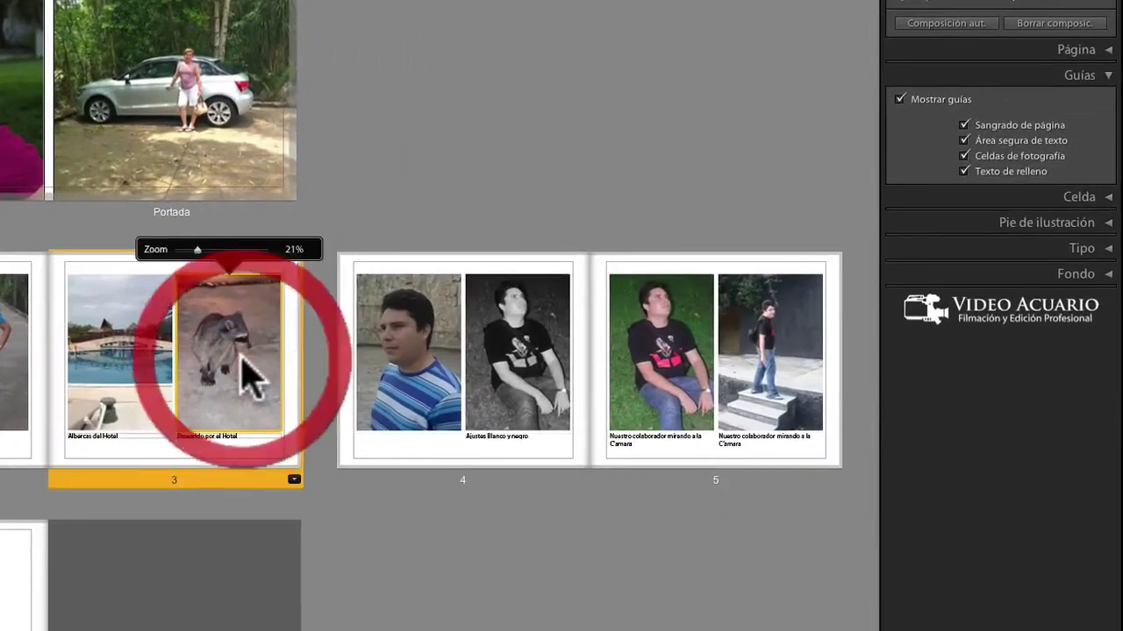
click(964, 126)
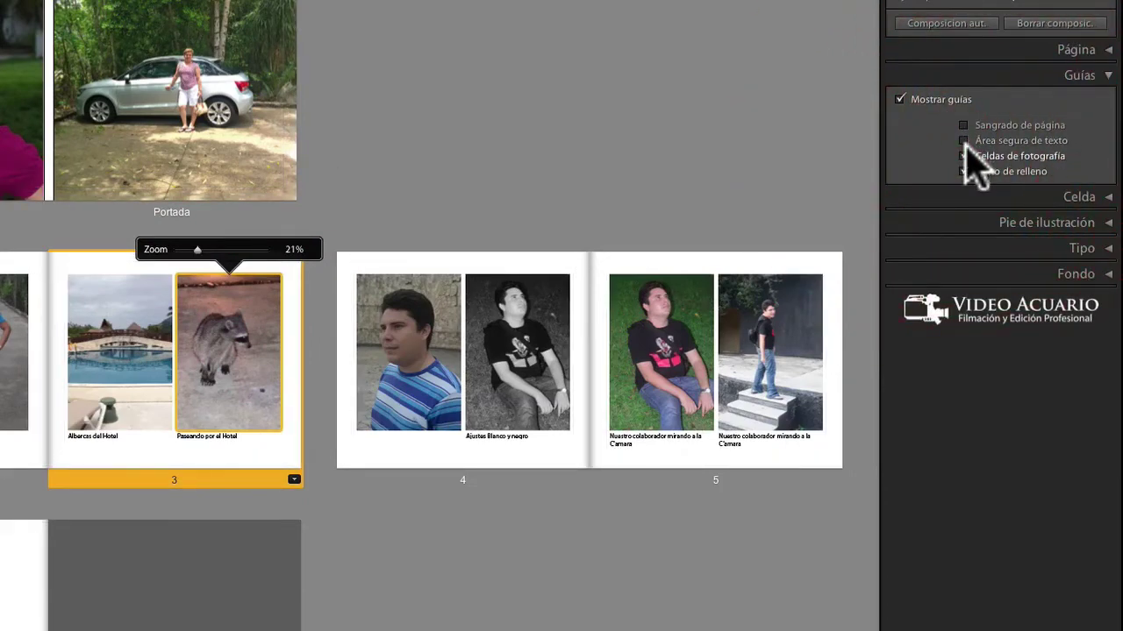
click(964, 156)
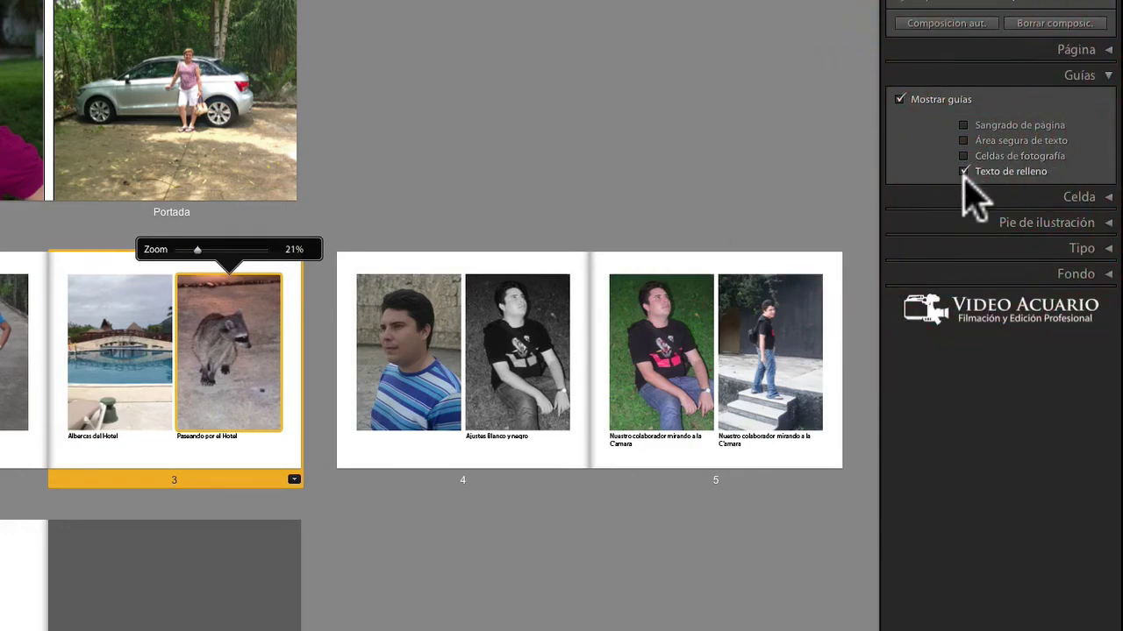
click(964, 172)
click(964, 172)
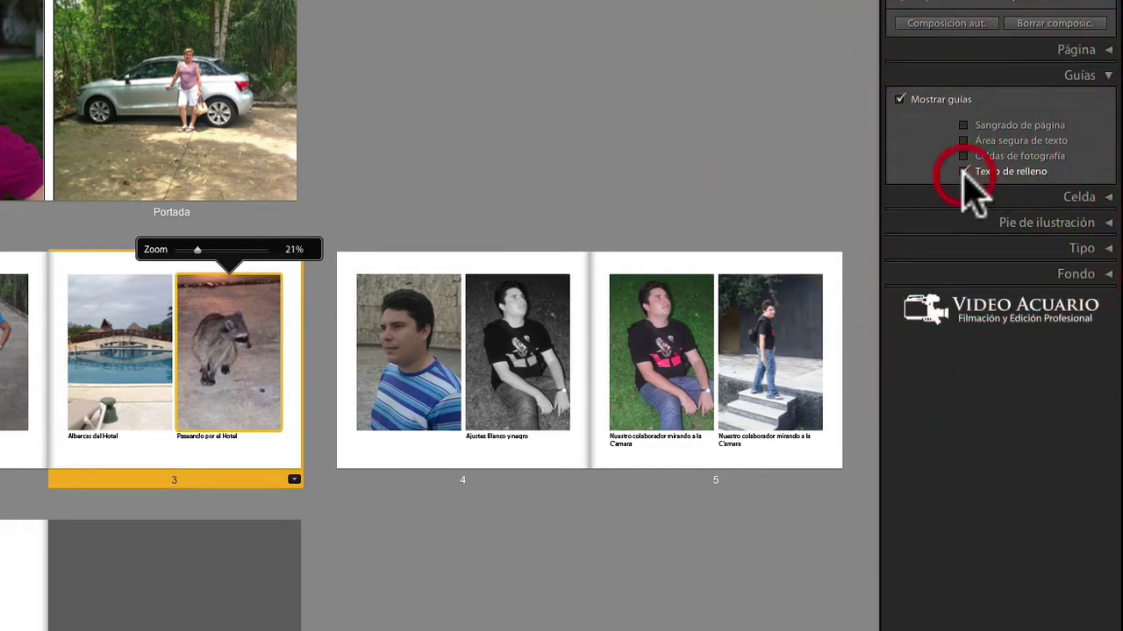
click(964, 141)
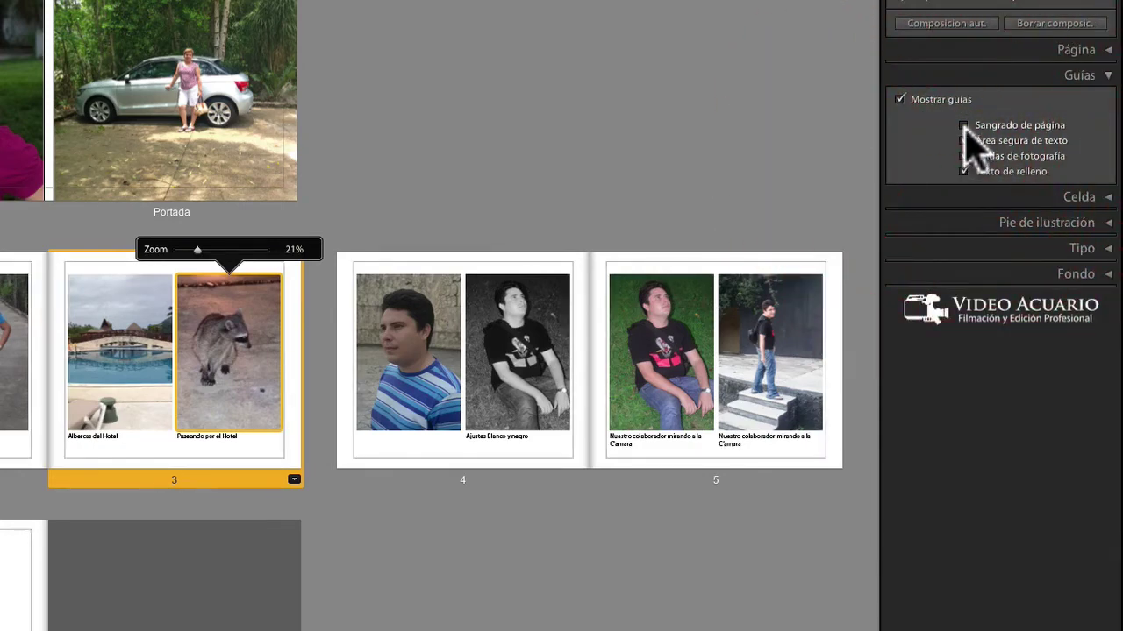
click(964, 125)
click(671, 120)
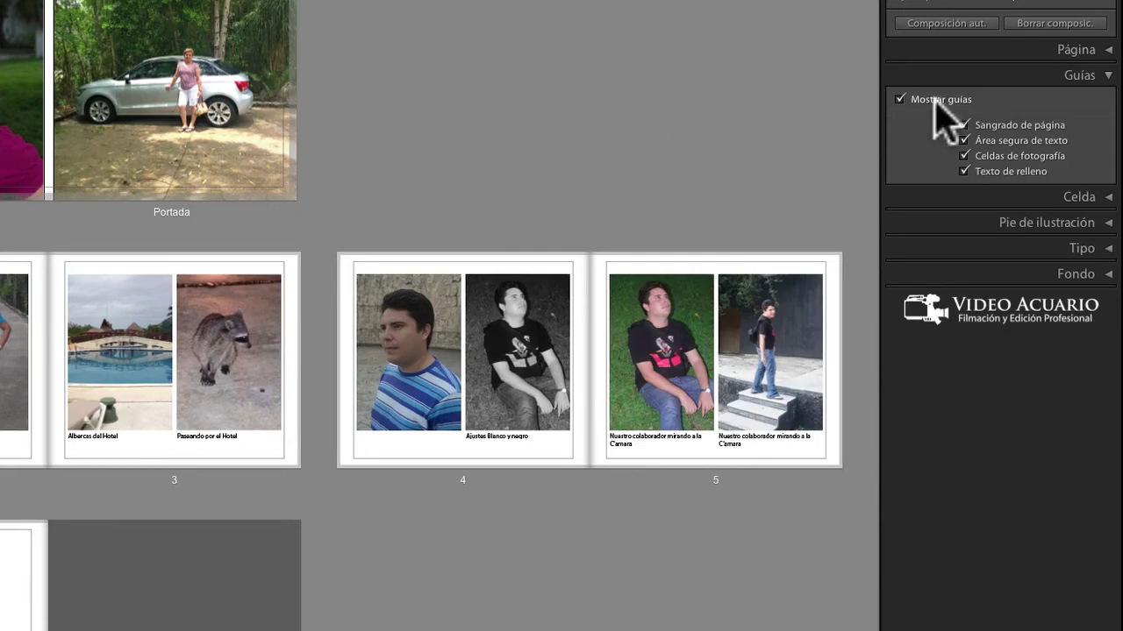
Step: Hide the guides, select the cover spread and bring up its Modify Cover layouts
click(1105, 73)
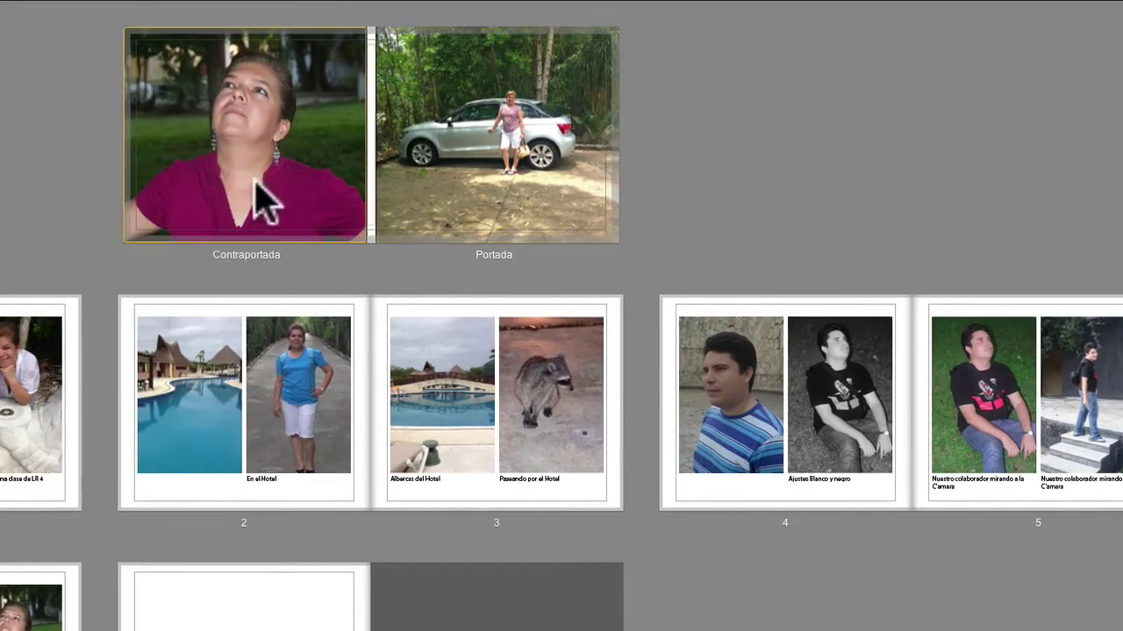
click(546, 158)
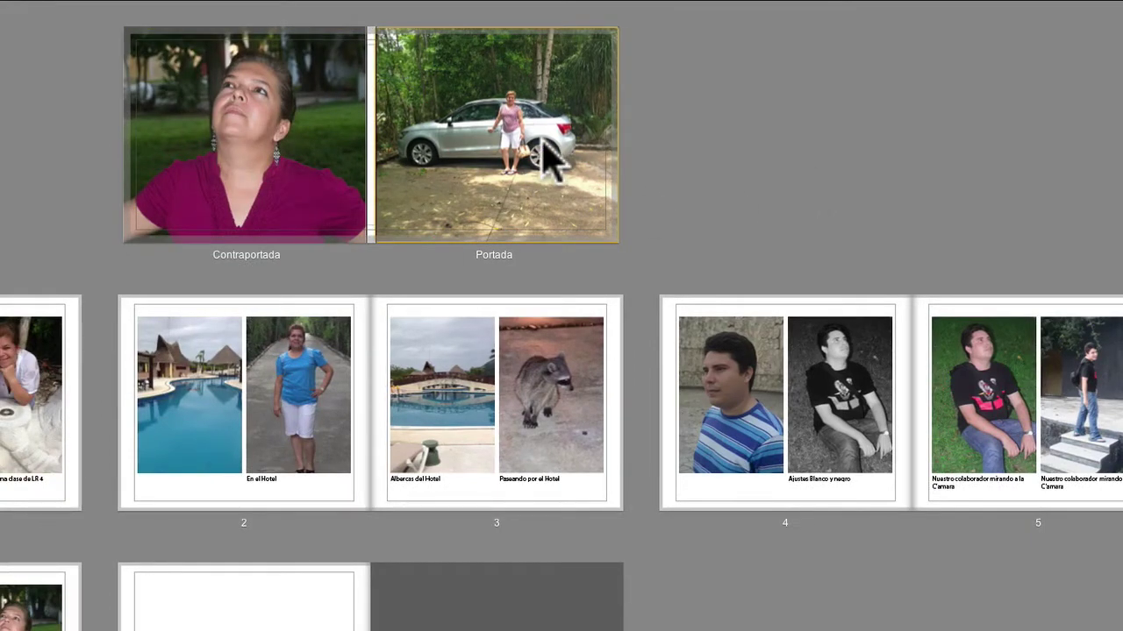
click(308, 167)
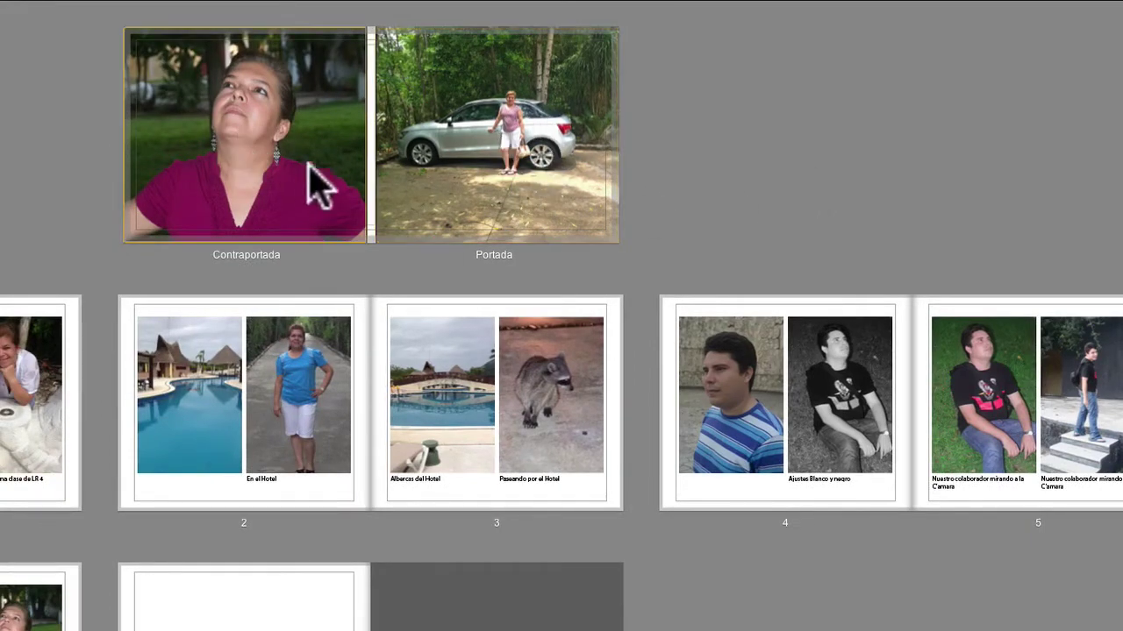
click(527, 195)
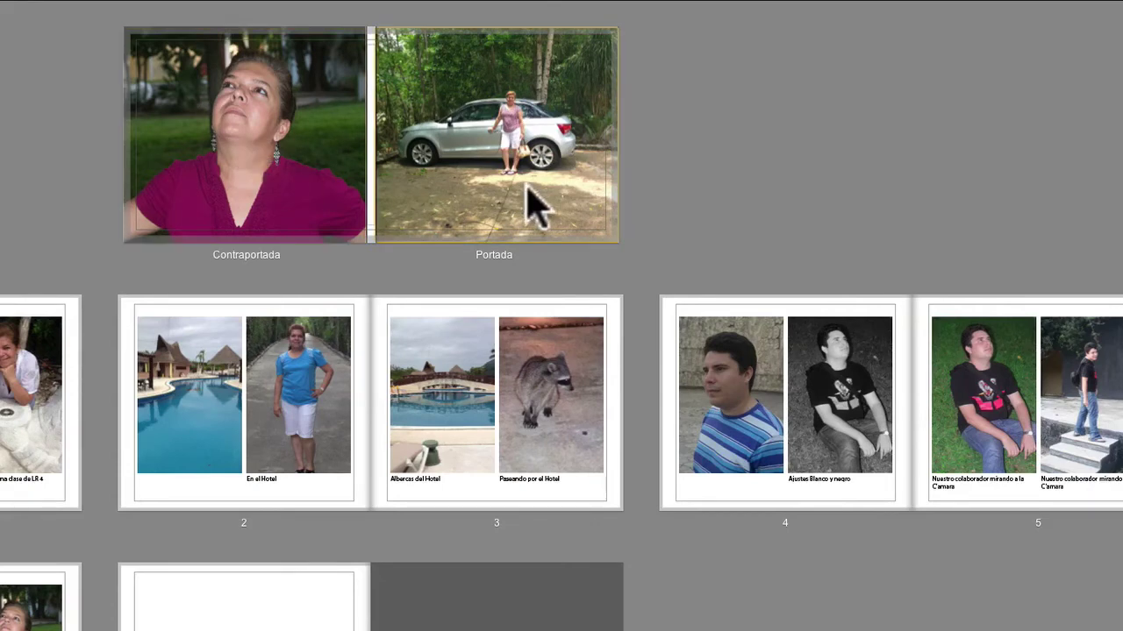
click(265, 161)
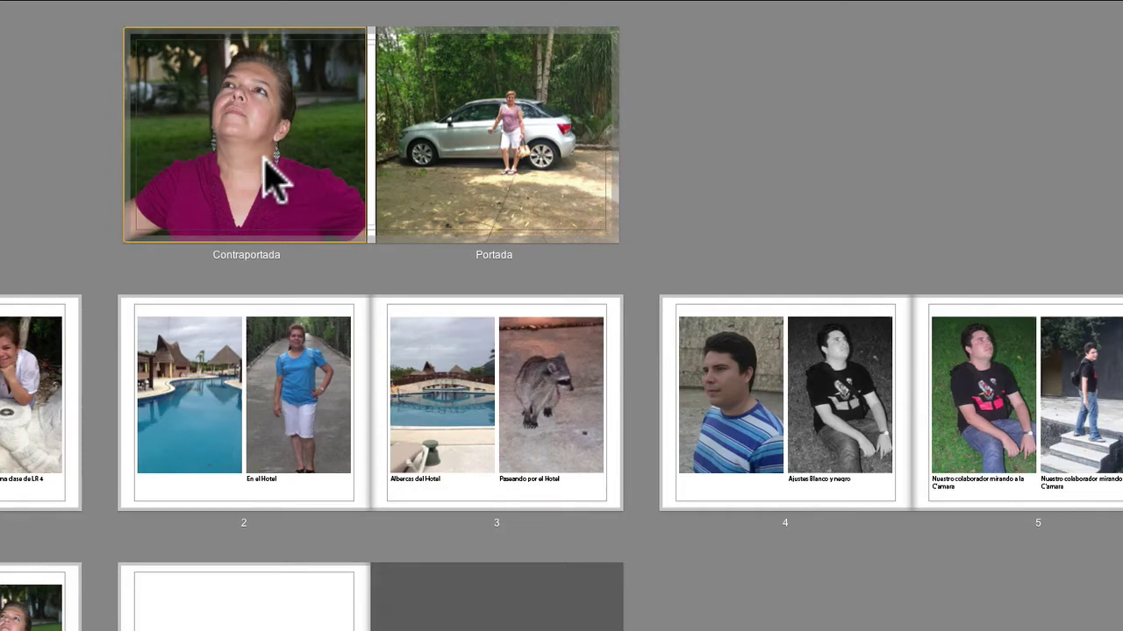
click(570, 215)
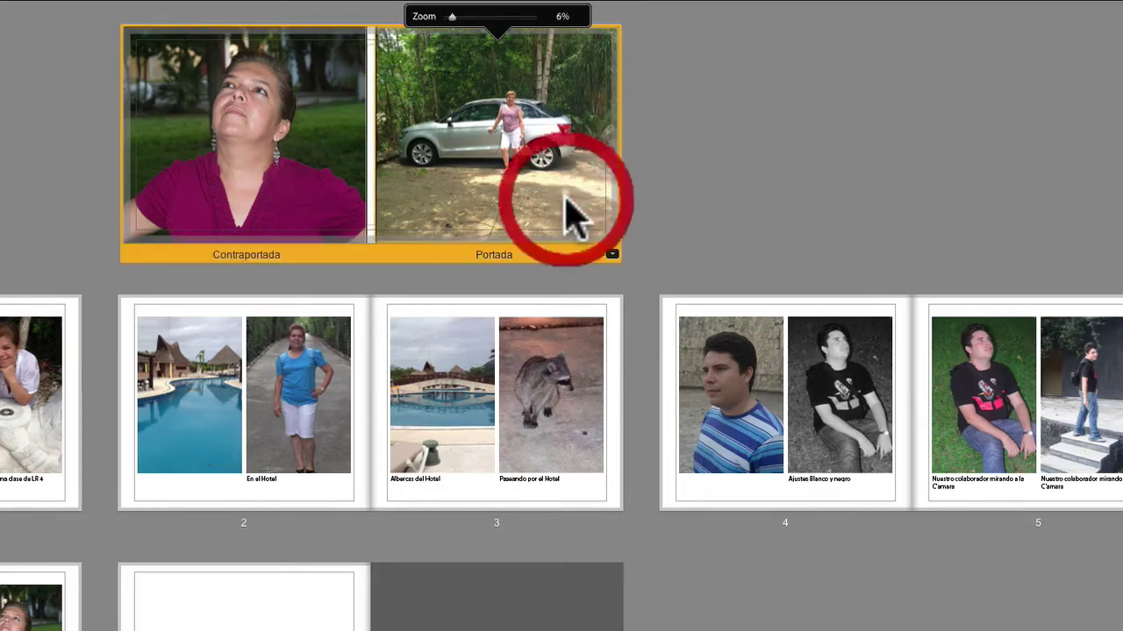
click(612, 254)
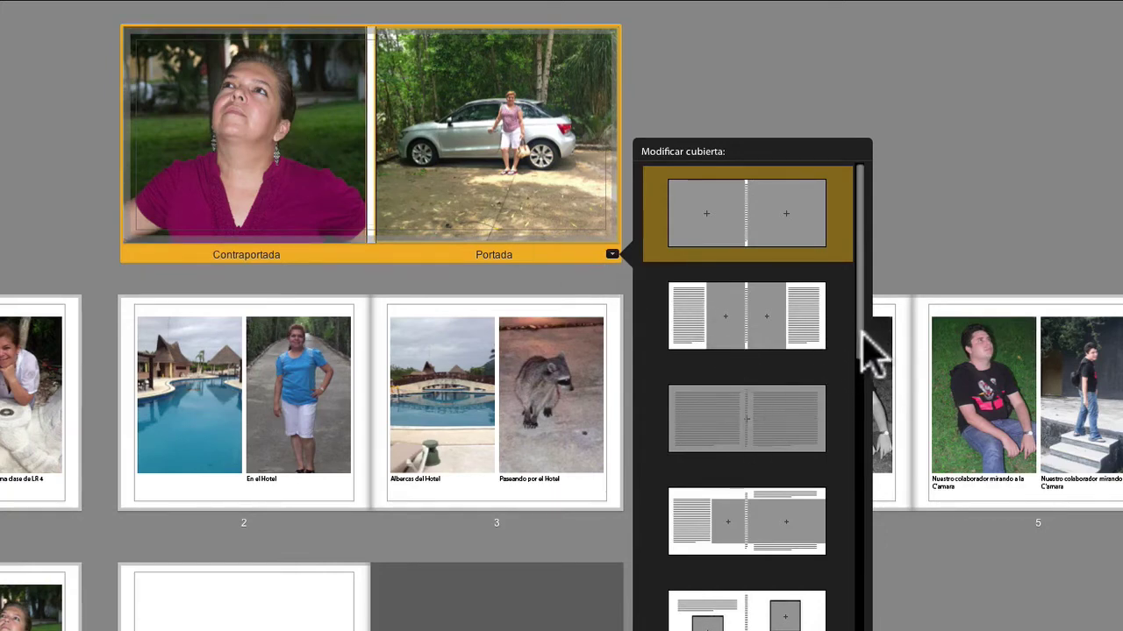
Step: Apply the two-small-squares layout to the cover spread
drag(863, 356, 866, 402)
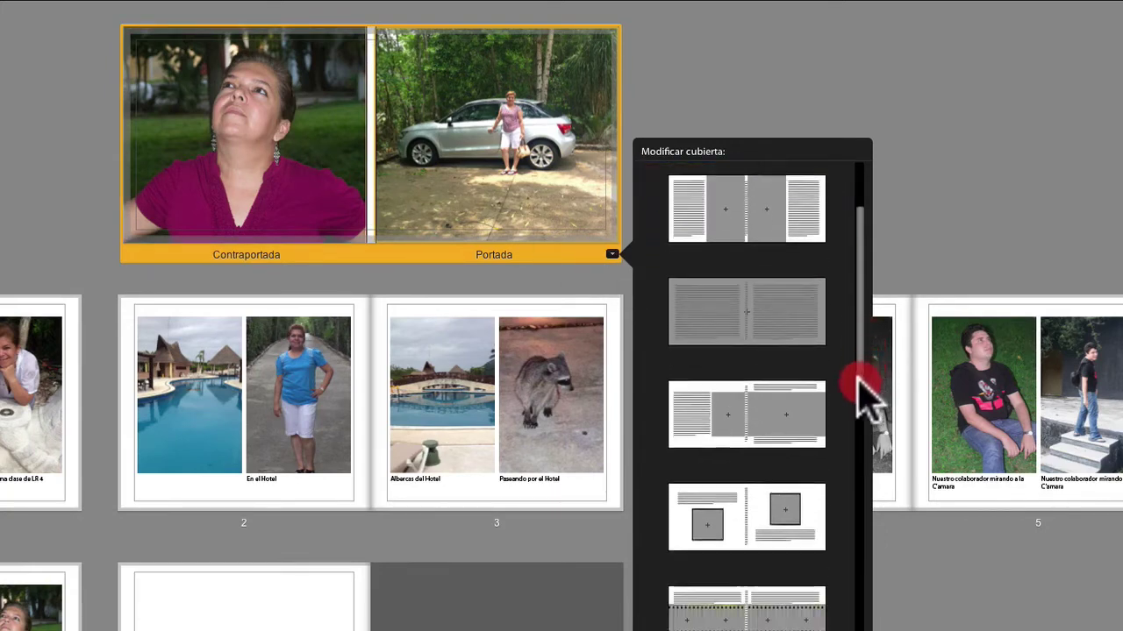
drag(858, 379, 856, 495)
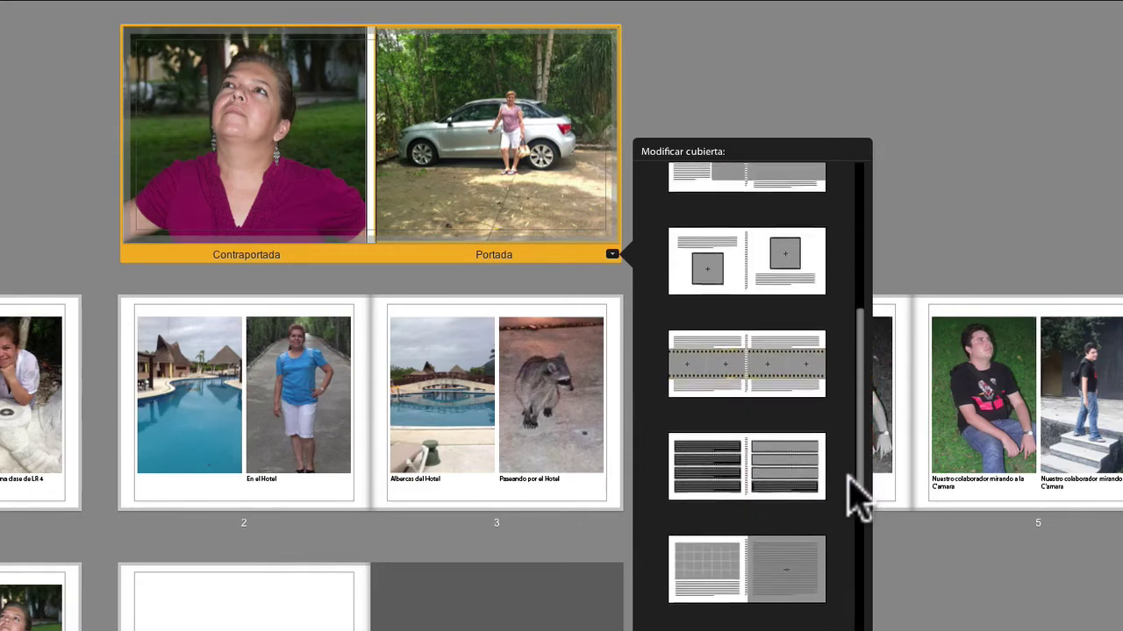
scroll(852, 501, up, 3)
click(808, 386)
click(796, 339)
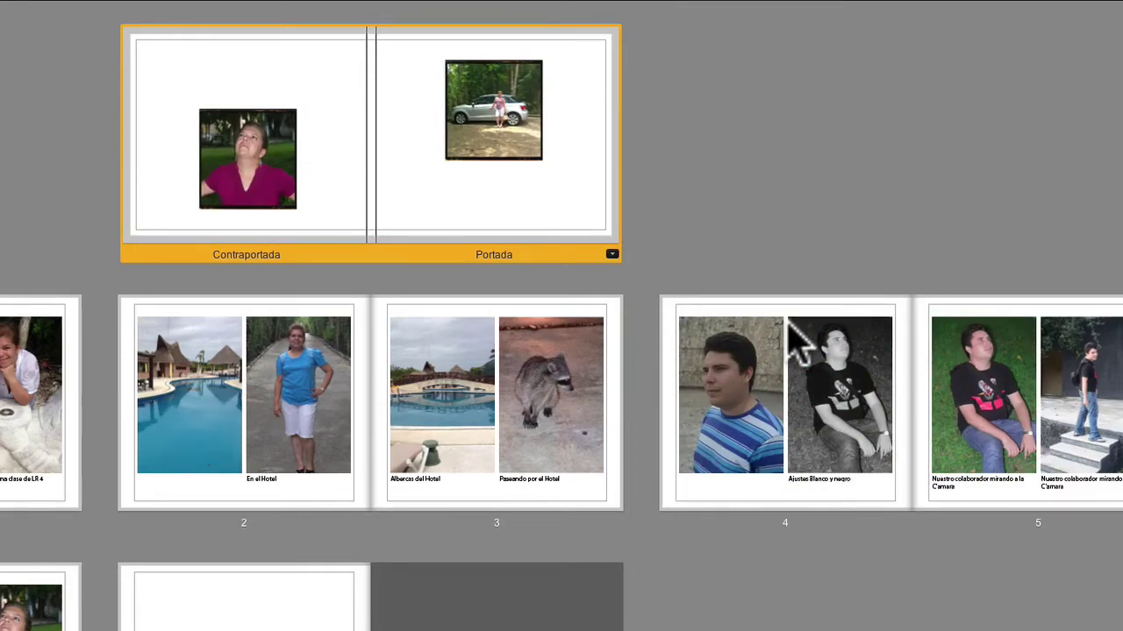
Step: Zoom the front-cover car photo slightly and swap it onto the back cover
click(519, 197)
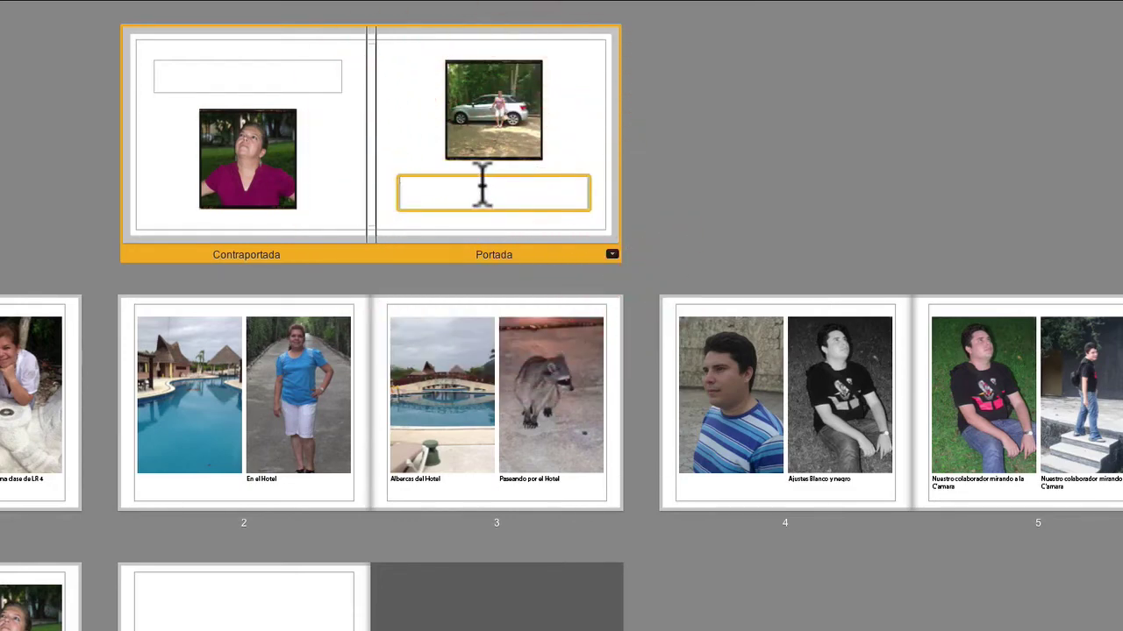
click(537, 154)
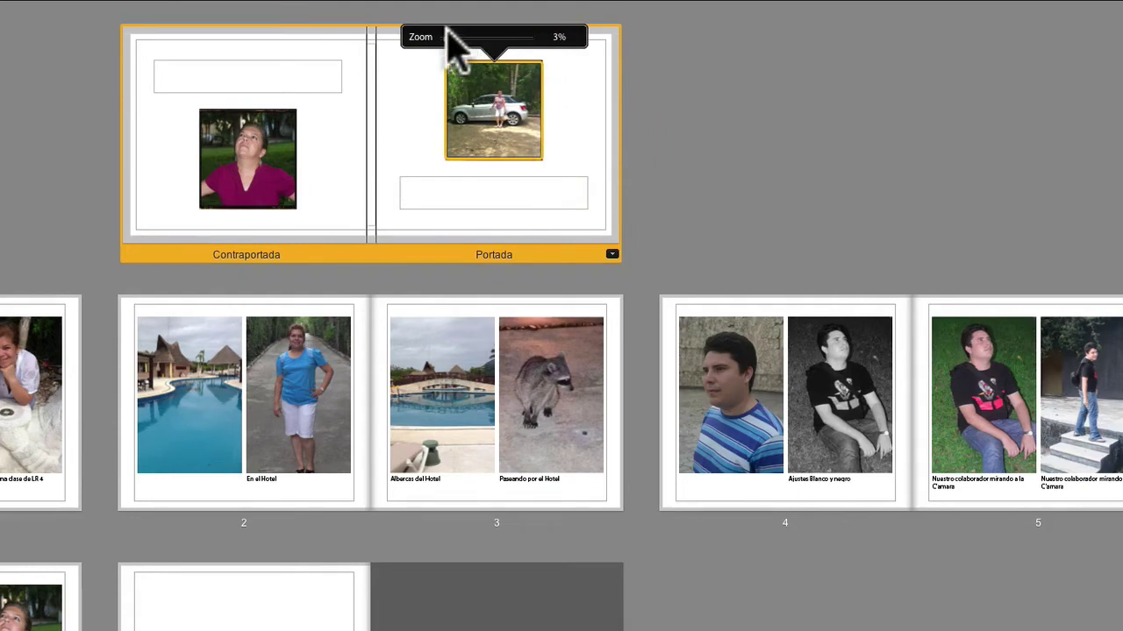
drag(447, 37, 449, 38)
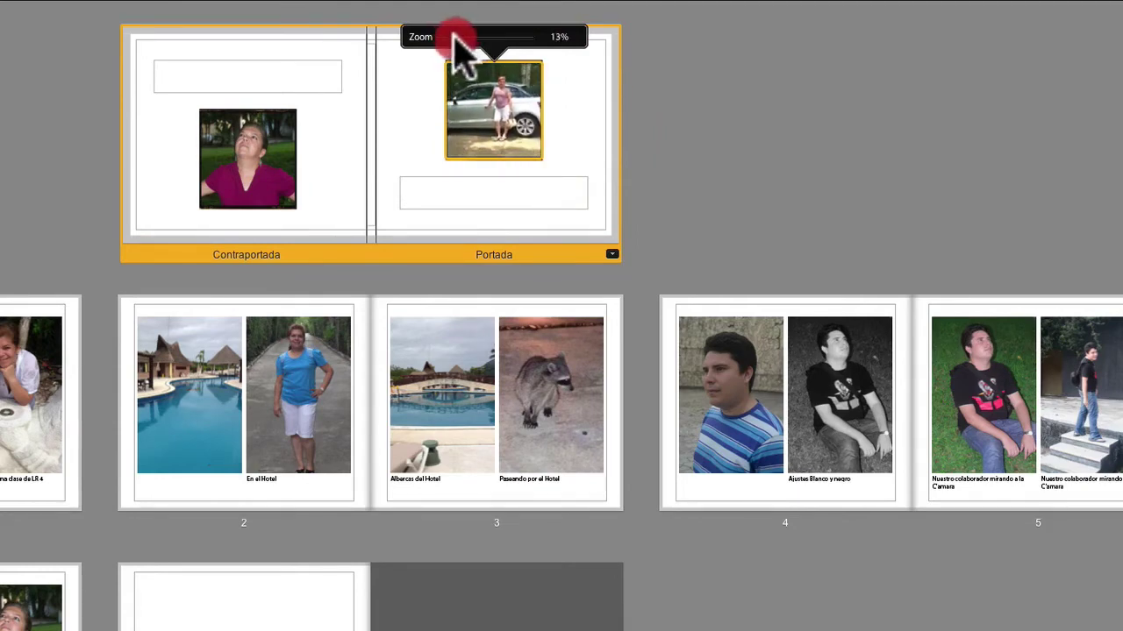
click(489, 131)
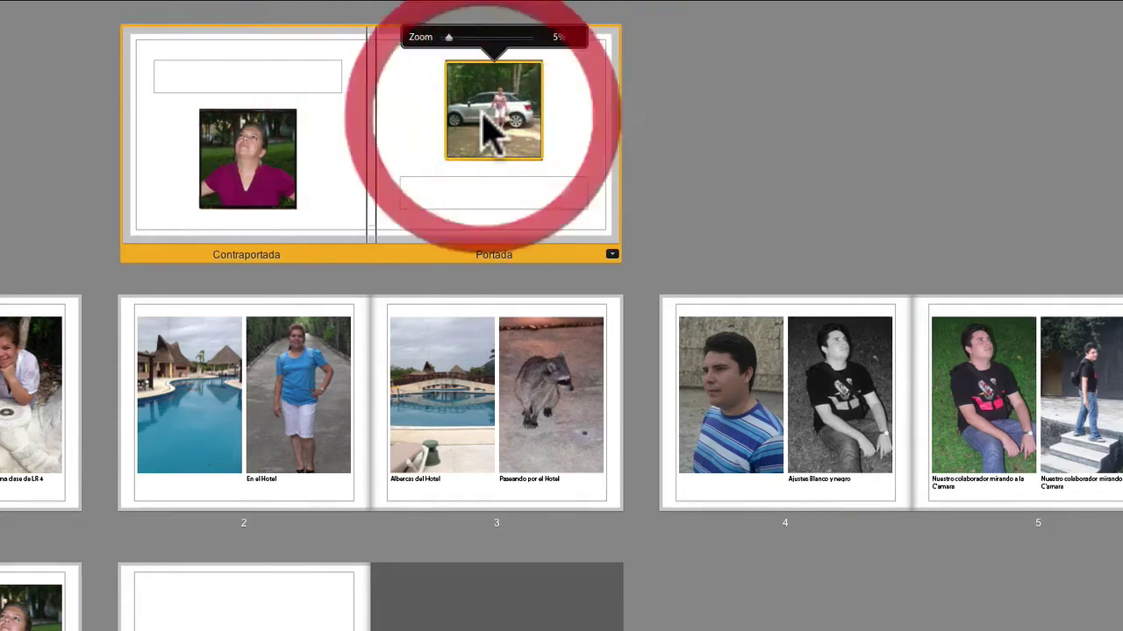
drag(483, 118, 252, 173)
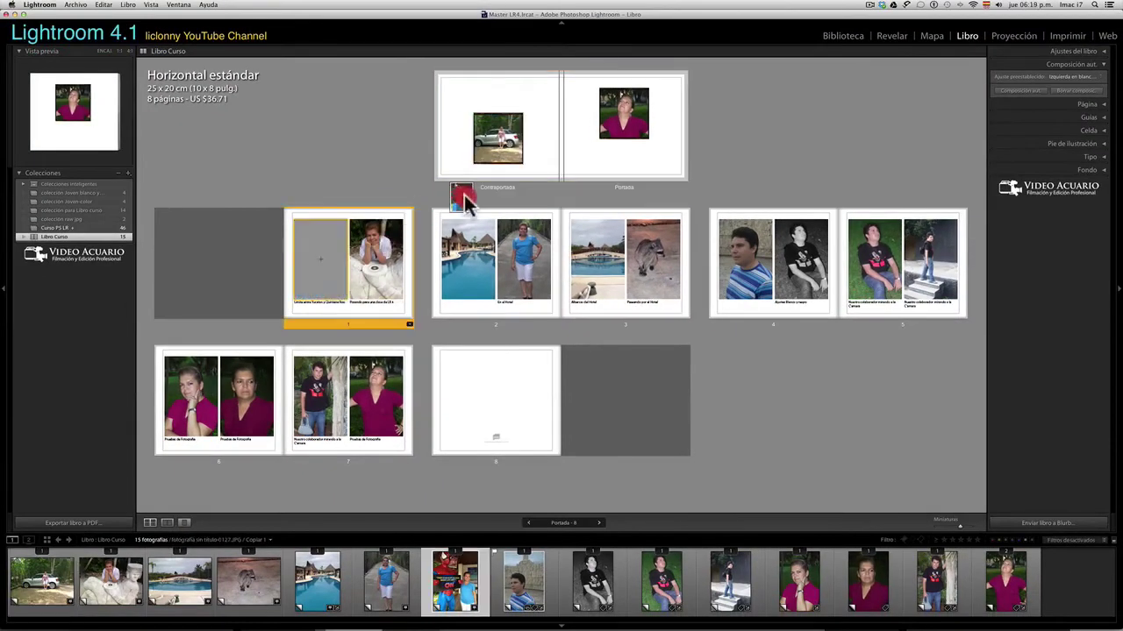
Step: Place the Spider-Man photo on the front cover, zoom it to 2% and reposition it
drag(331, 285, 621, 130)
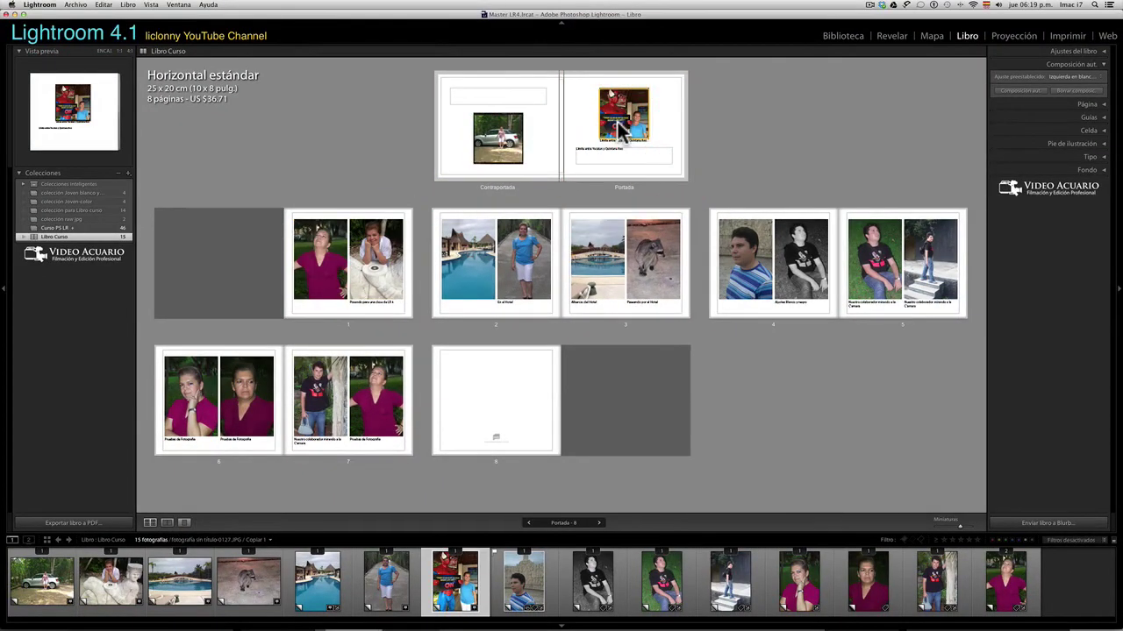
click(619, 114)
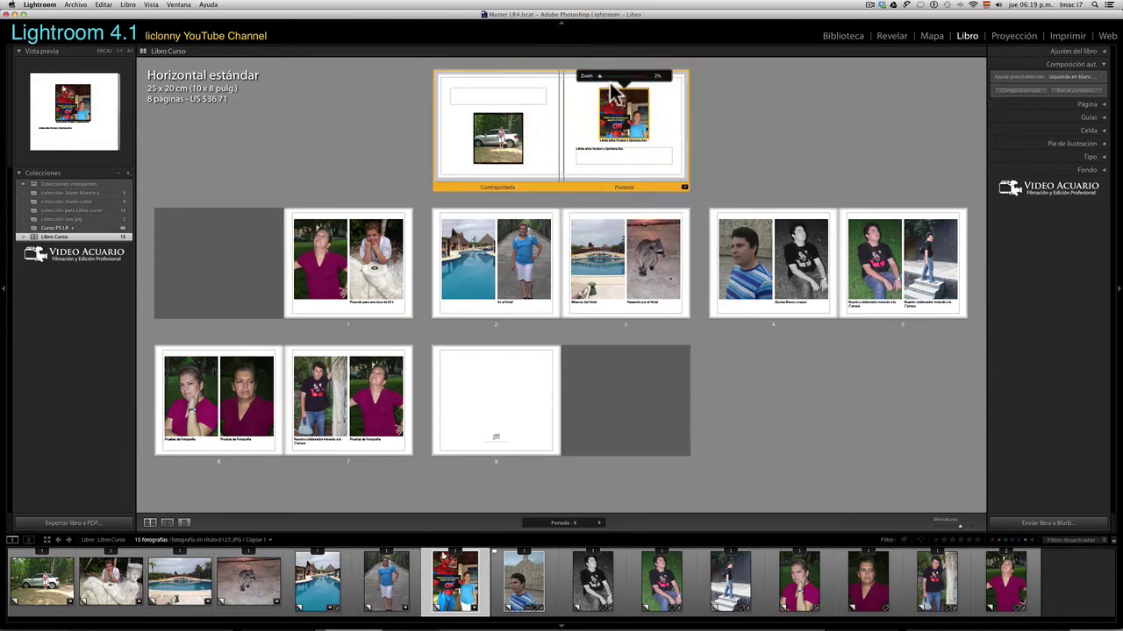
drag(602, 80, 598, 81)
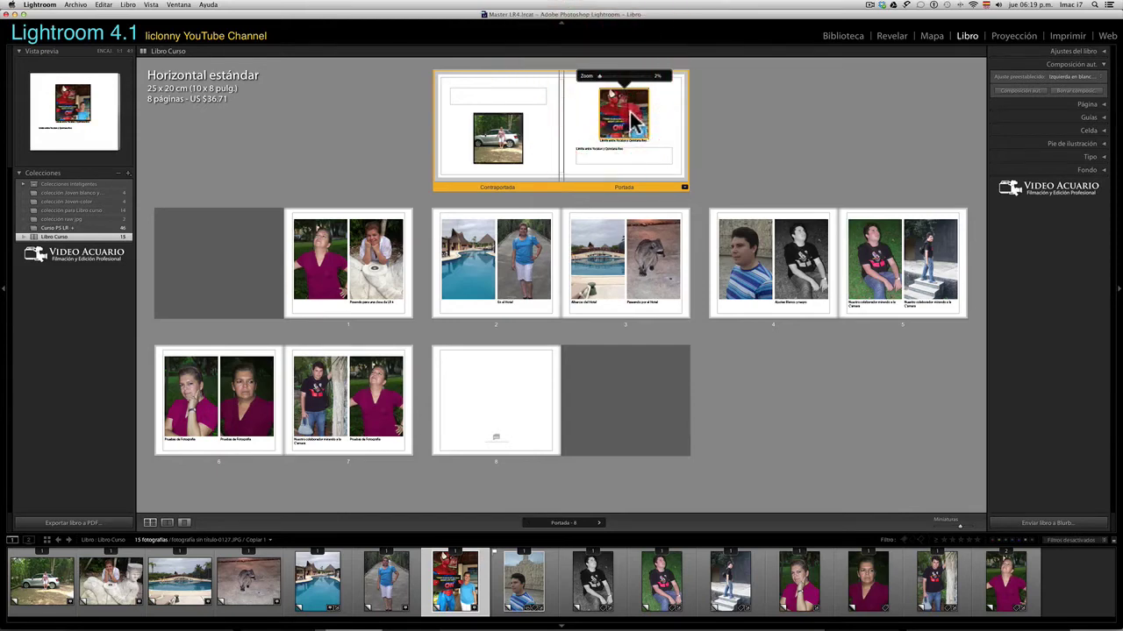
drag(634, 118, 572, 170)
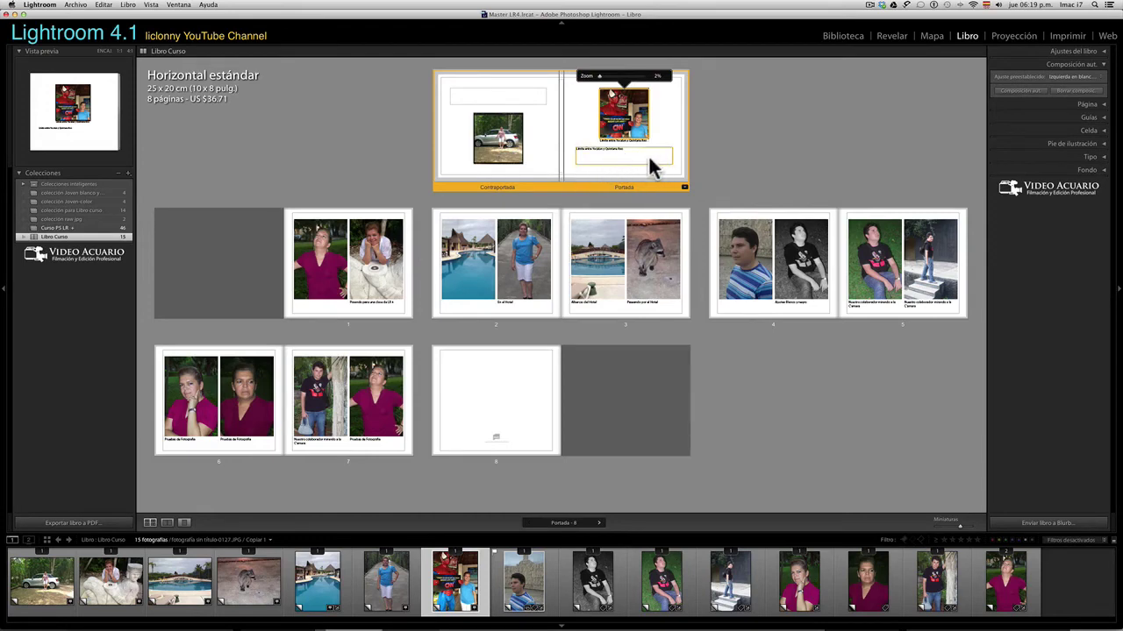
Step: Toggle the bleed, text safe area, photo cell and filler text guides so all guides show
click(1106, 118)
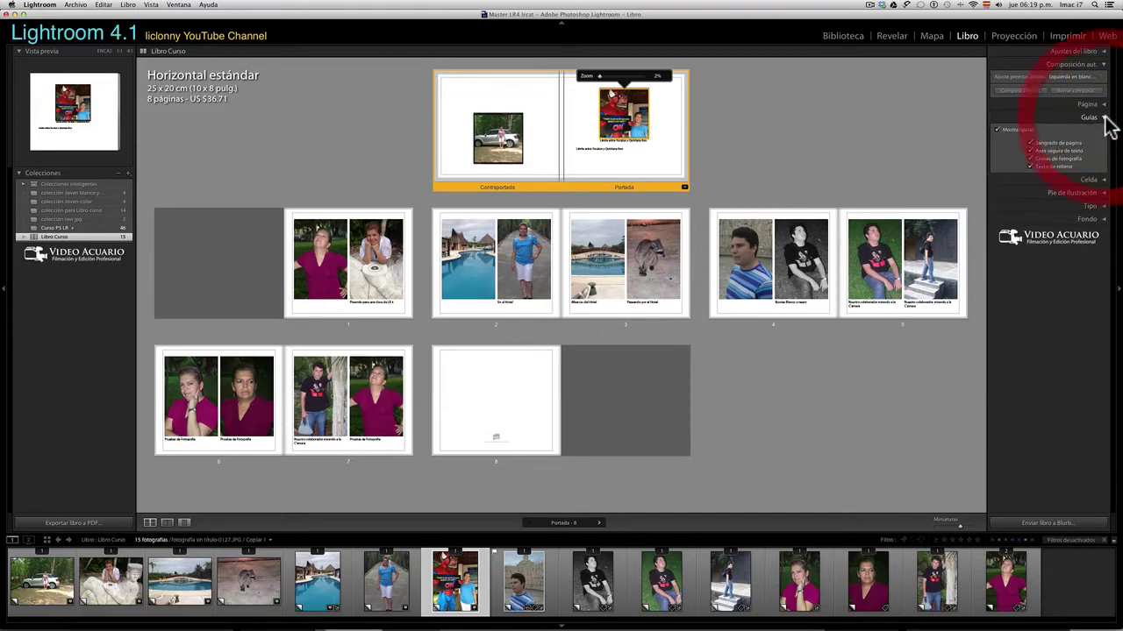
click(1033, 150)
click(1033, 152)
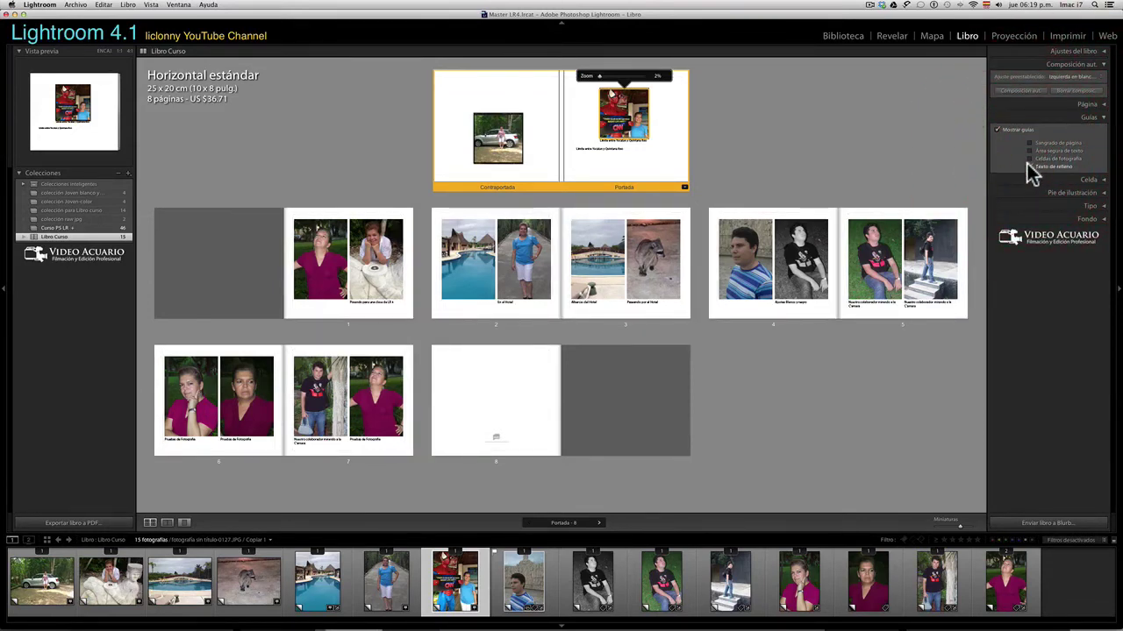
click(1029, 167)
click(1030, 158)
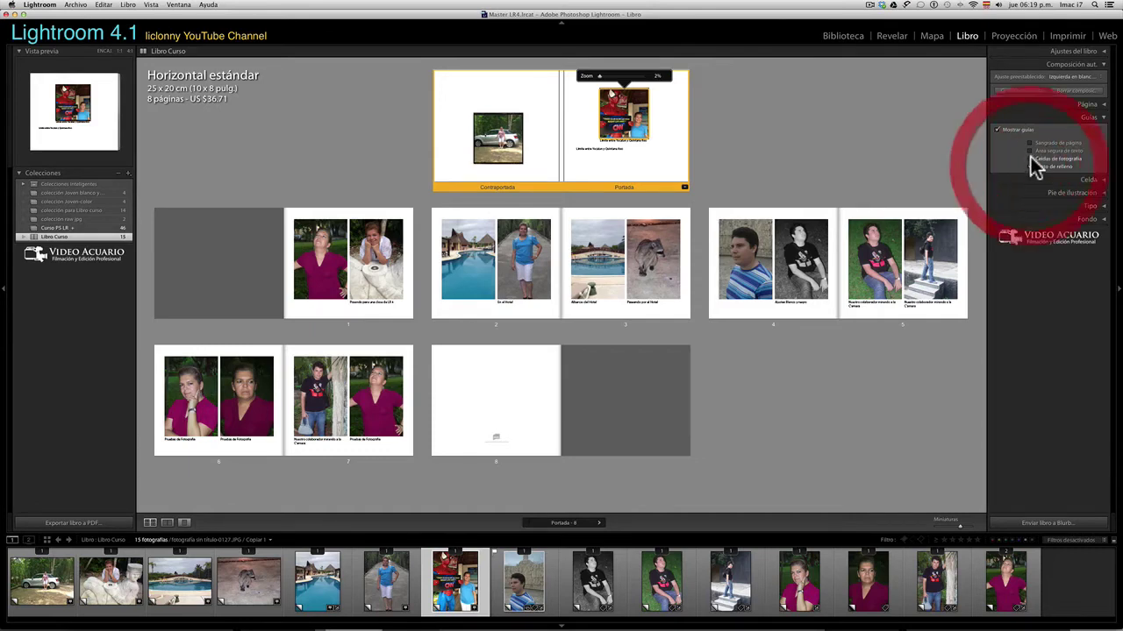
click(1030, 150)
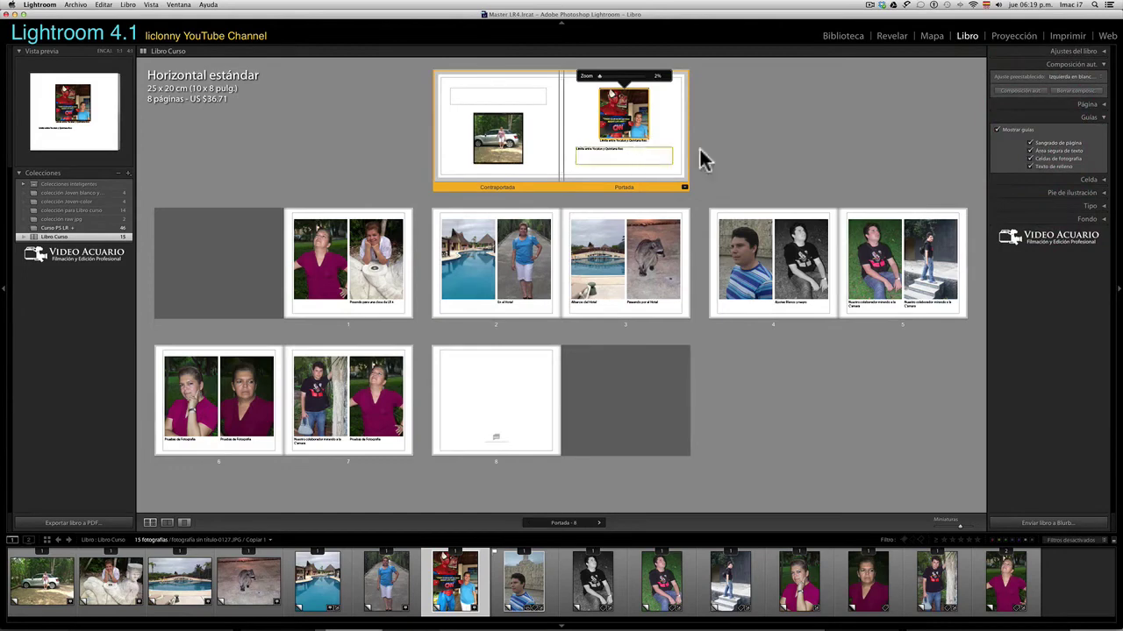
click(998, 130)
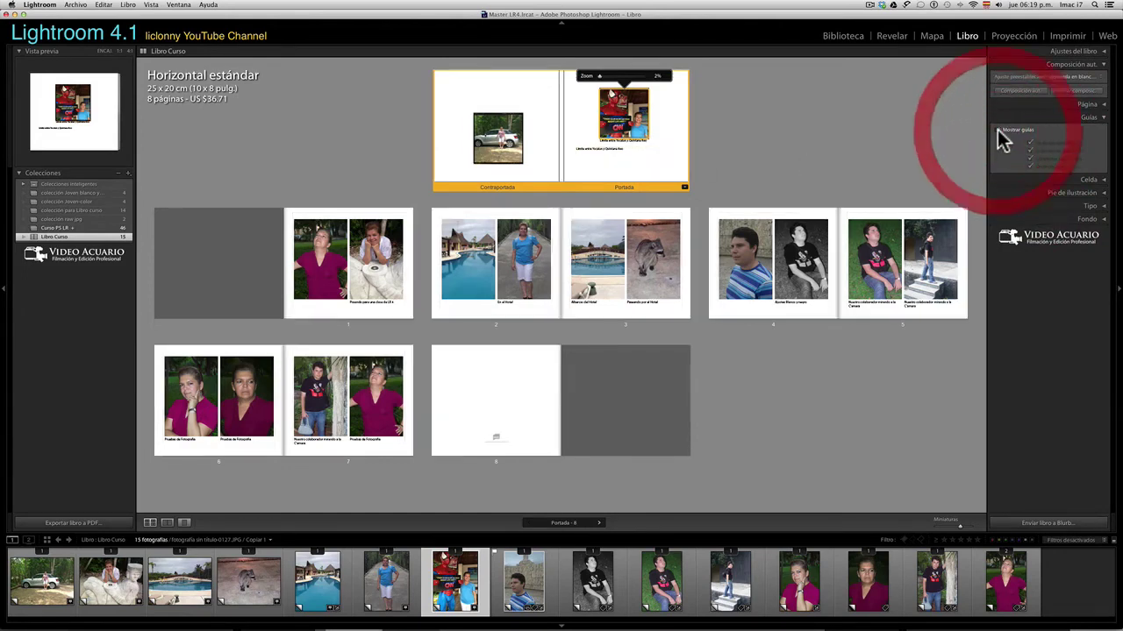
click(998, 130)
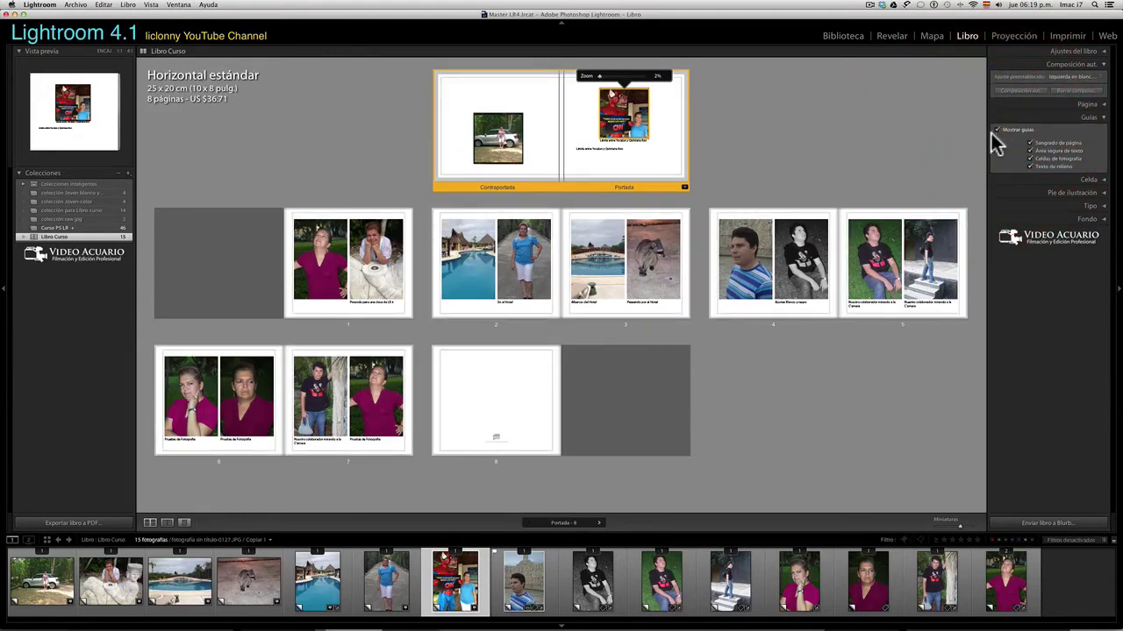
Step: Apply the cover layout with a large photo and text box on each side, then select the front photo
click(684, 187)
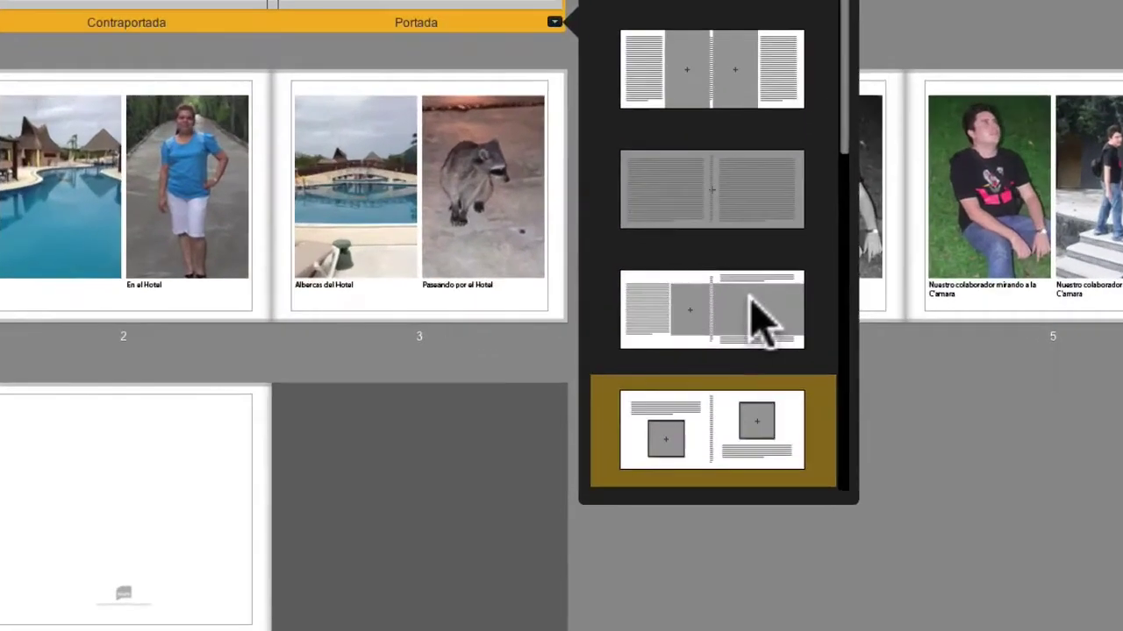
scroll(779, 289, down, 2)
scroll(753, 314, down, 2)
scroll(753, 314, down, 1)
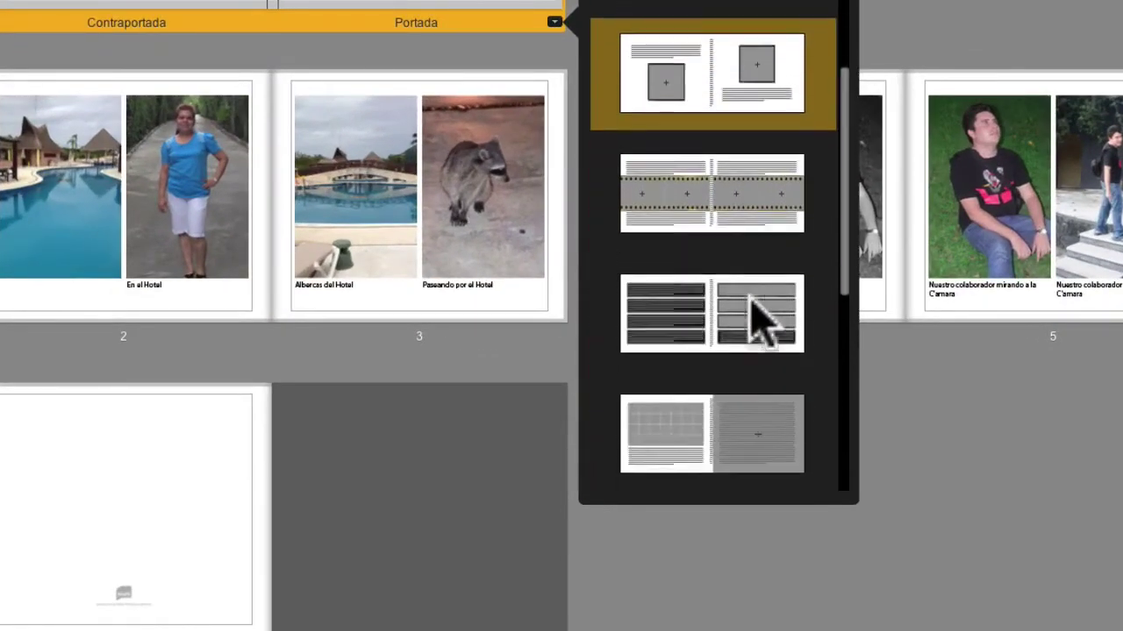
scroll(753, 313, down, 1)
click(925, 105)
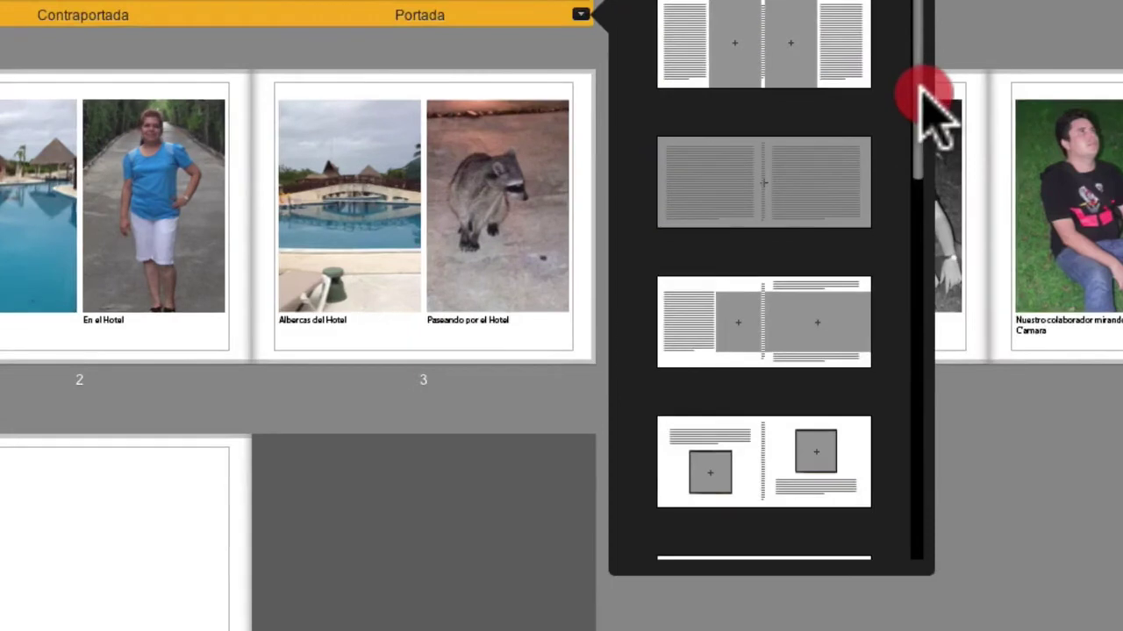
drag(921, 90, 912, 360)
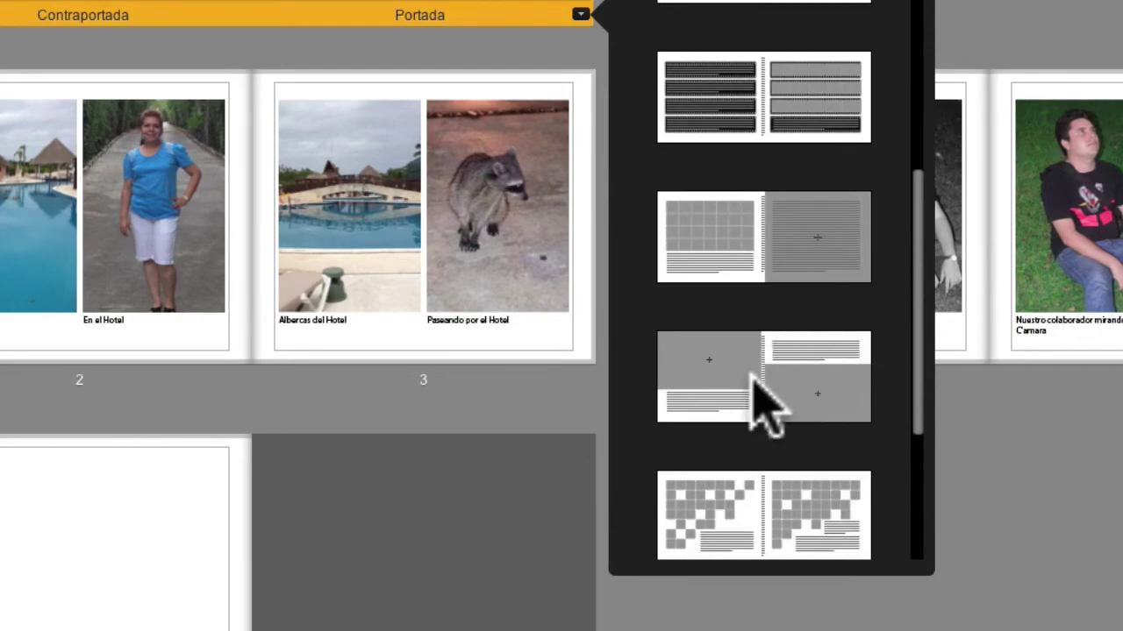
click(717, 395)
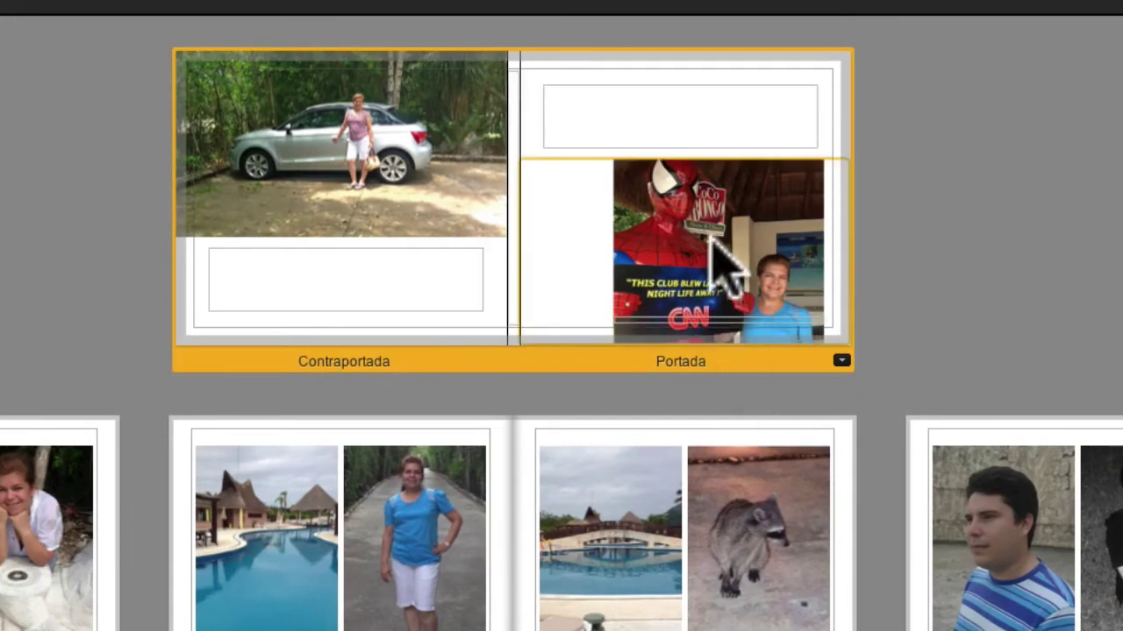
click(712, 239)
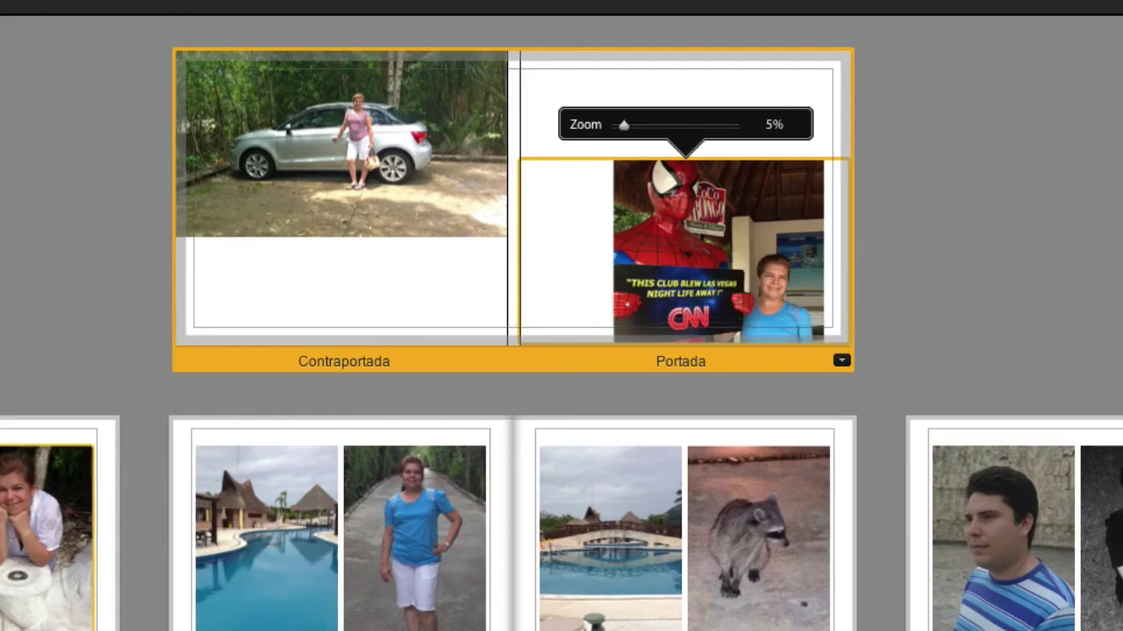
Step: Drag the page-one statue photo onto the front cover and zoom it out
drag(157, 522, 736, 297)
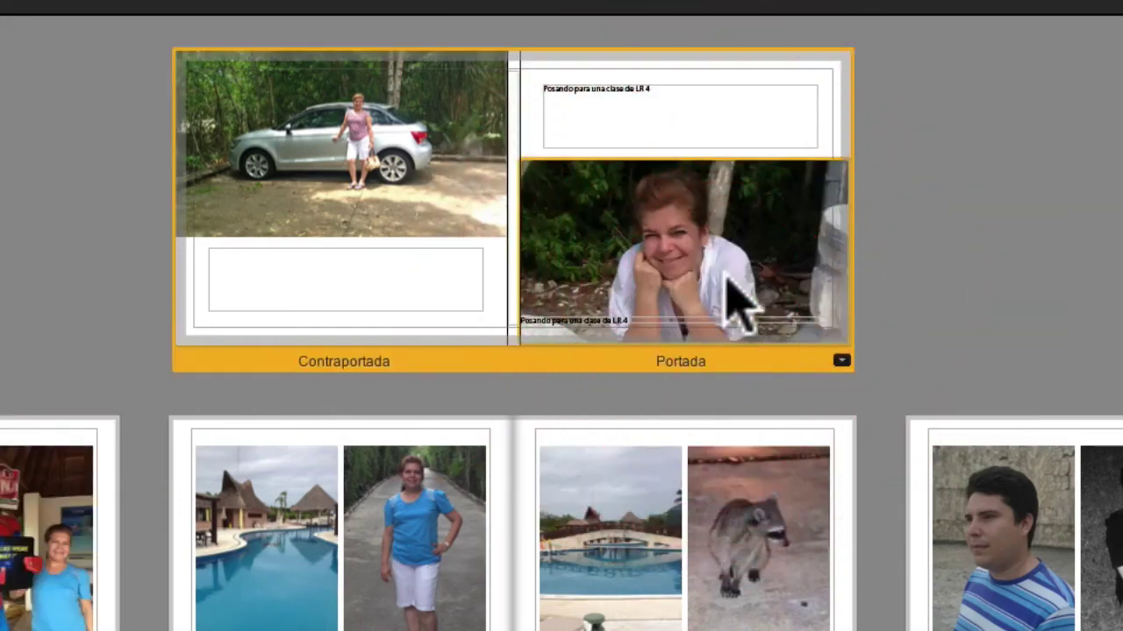
drag(766, 242, 770, 224)
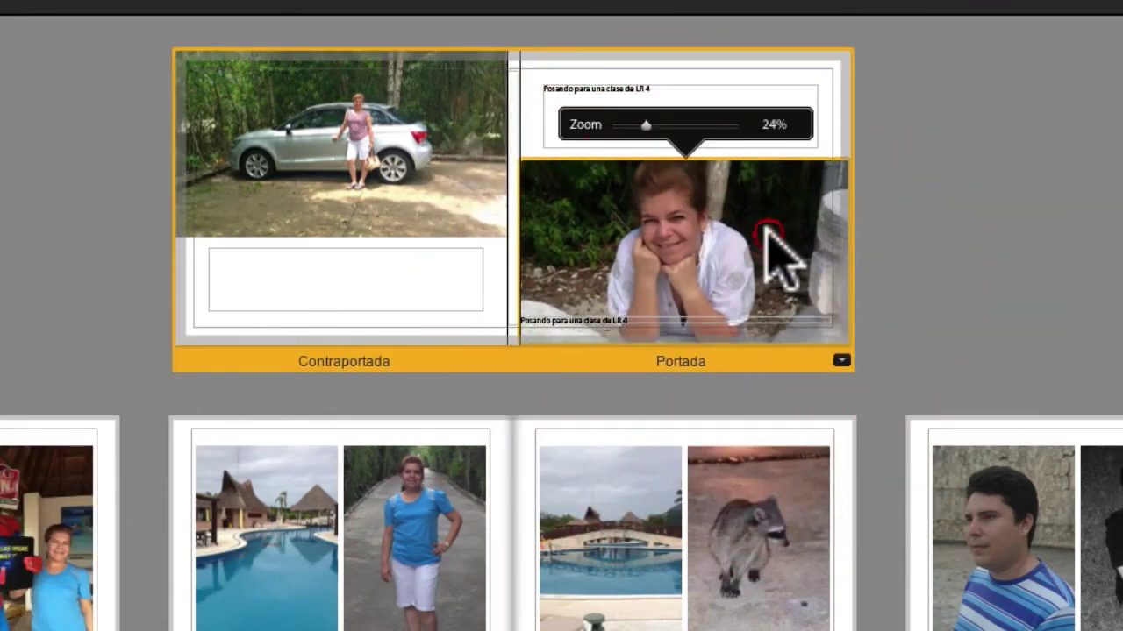
drag(647, 125, 623, 125)
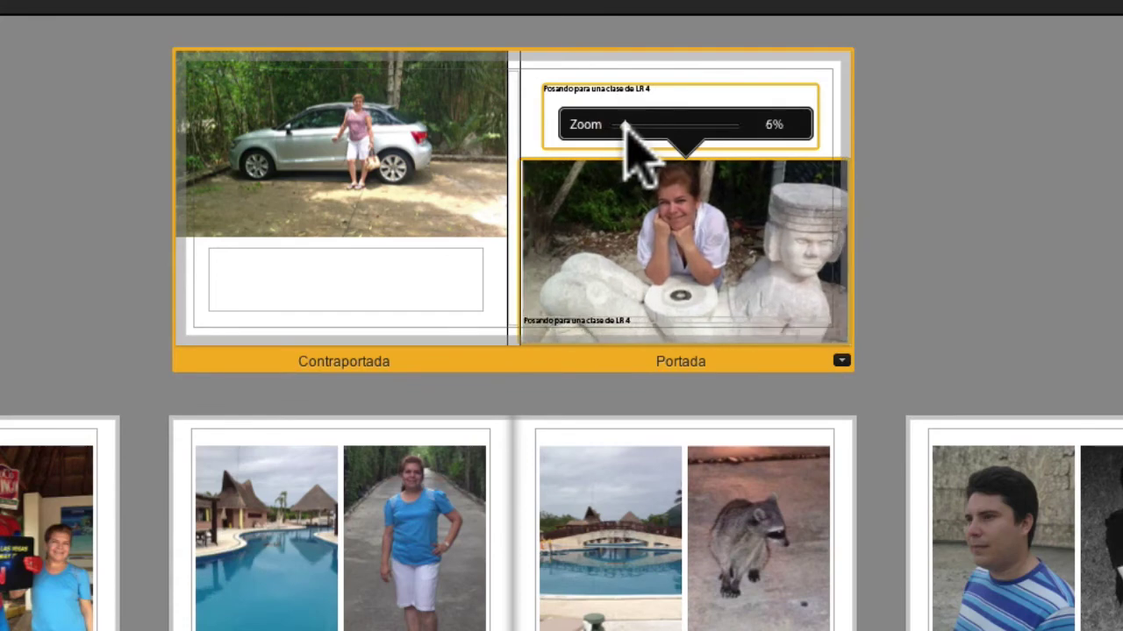
click(908, 256)
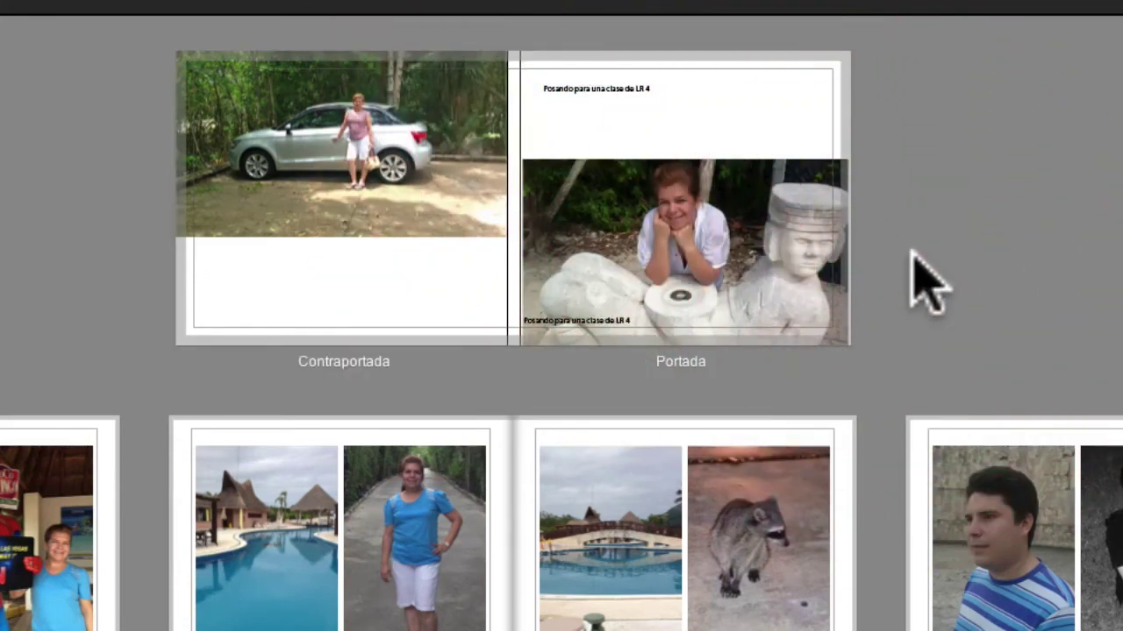
Step: Readjust the cover photo zoom to fill its frame, leaving the back car photo at 7%
click(655, 214)
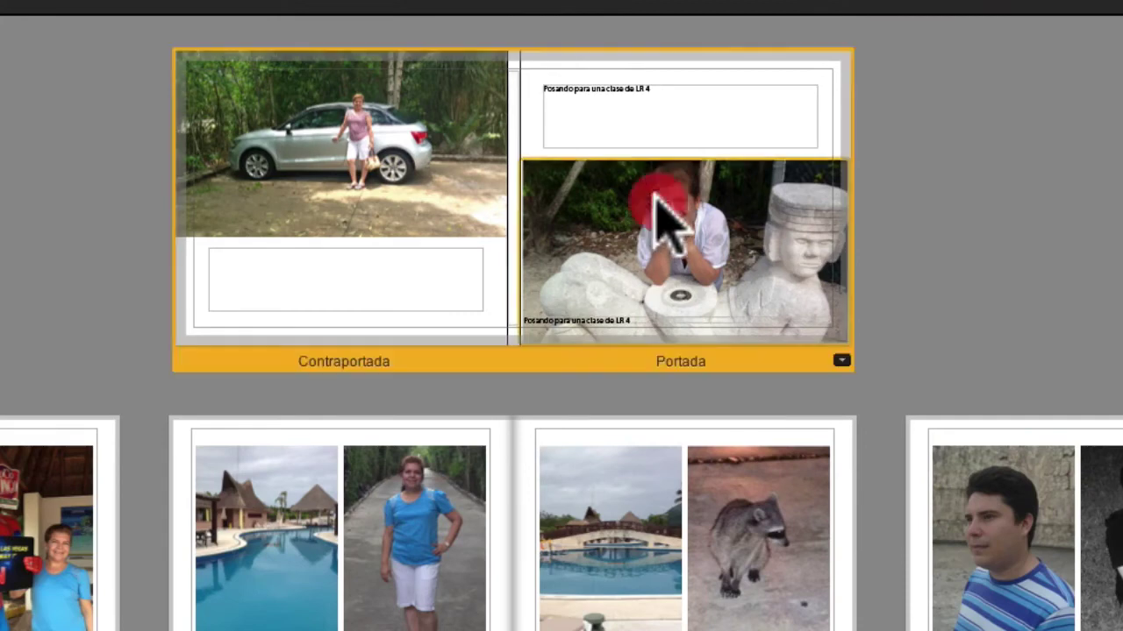
drag(627, 122, 608, 124)
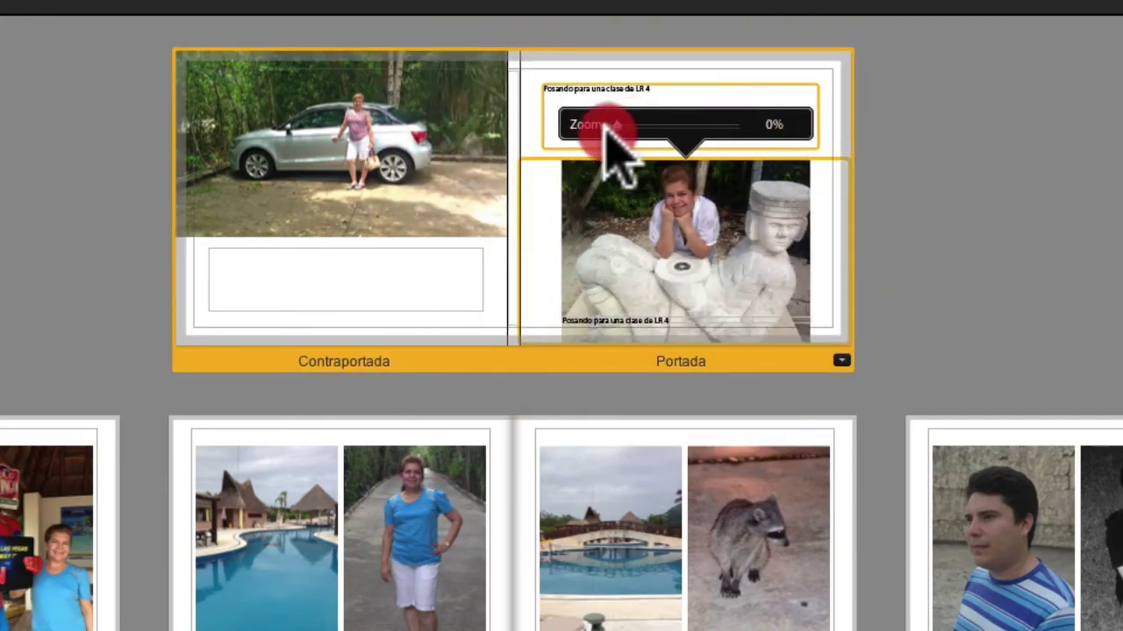
drag(616, 126, 626, 125)
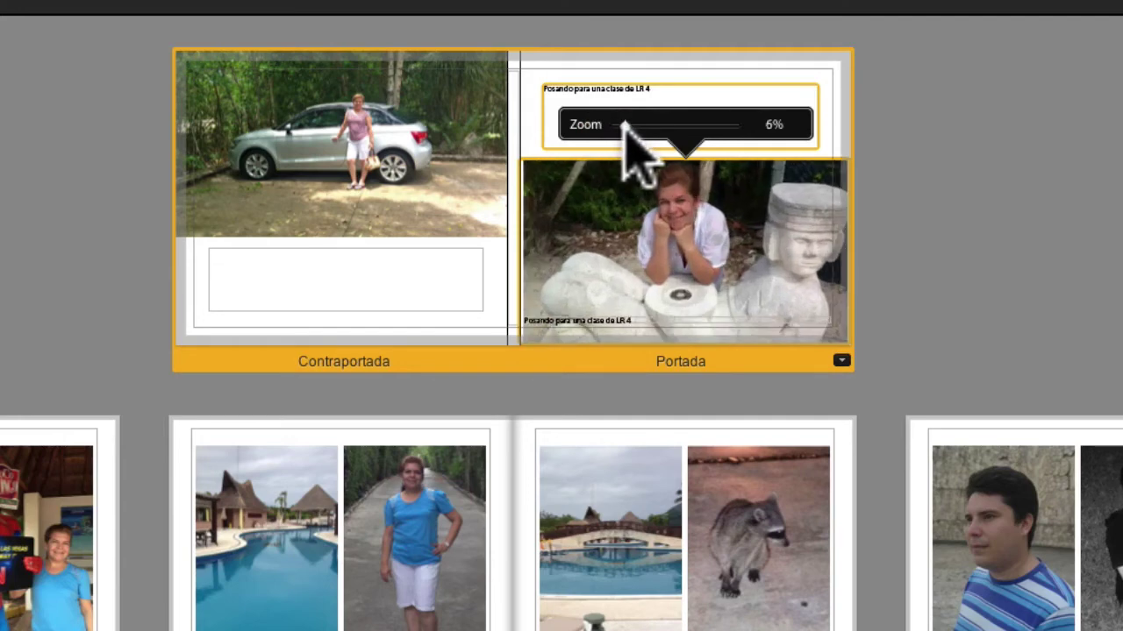
click(937, 265)
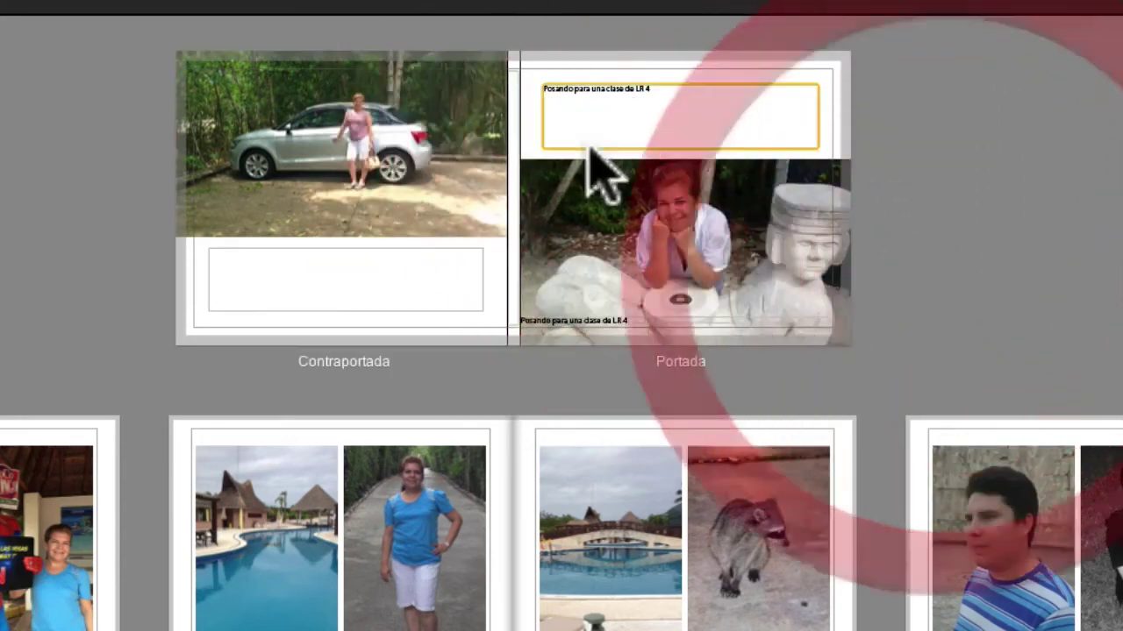
click(381, 193)
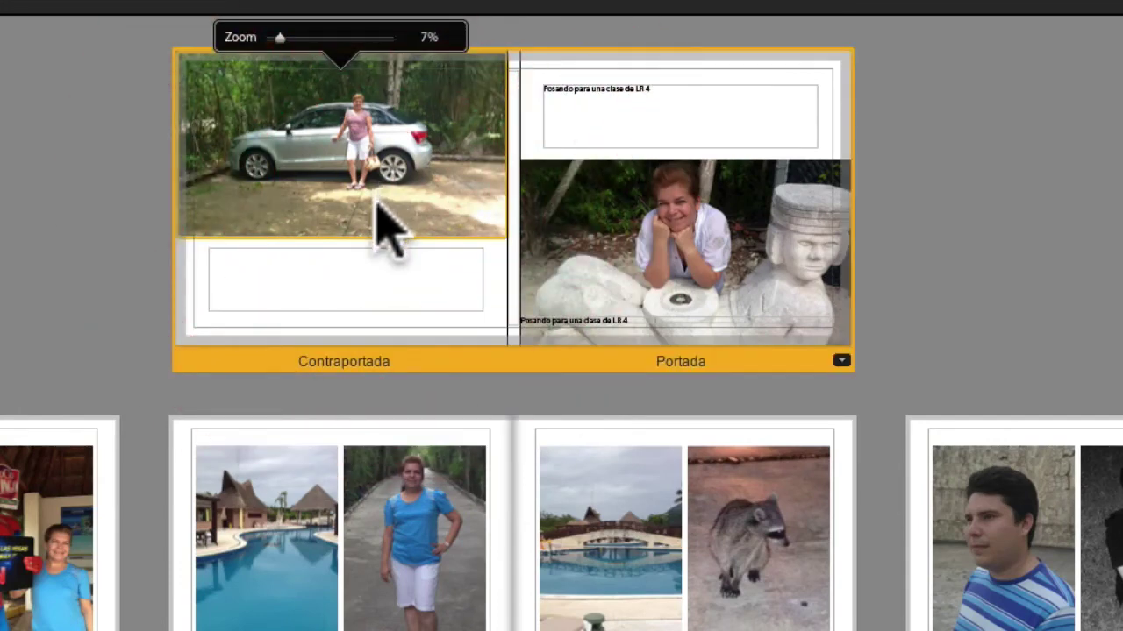
click(1109, 257)
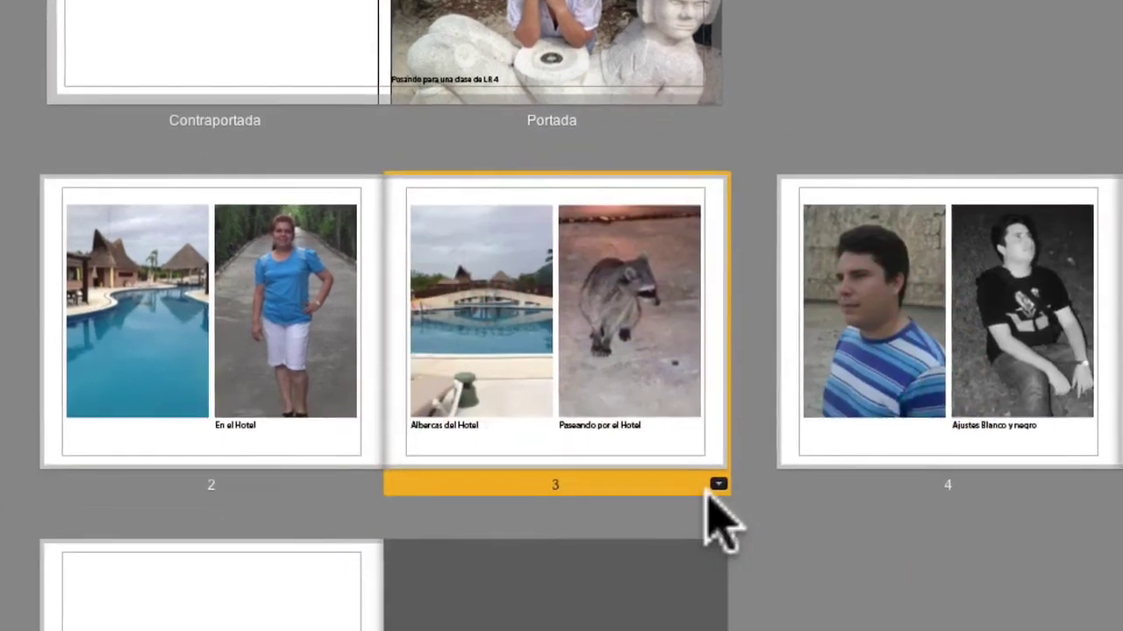
Step: Give page 3 the large-plus-small two-photo layout with the pool and raccoon photos
click(641, 340)
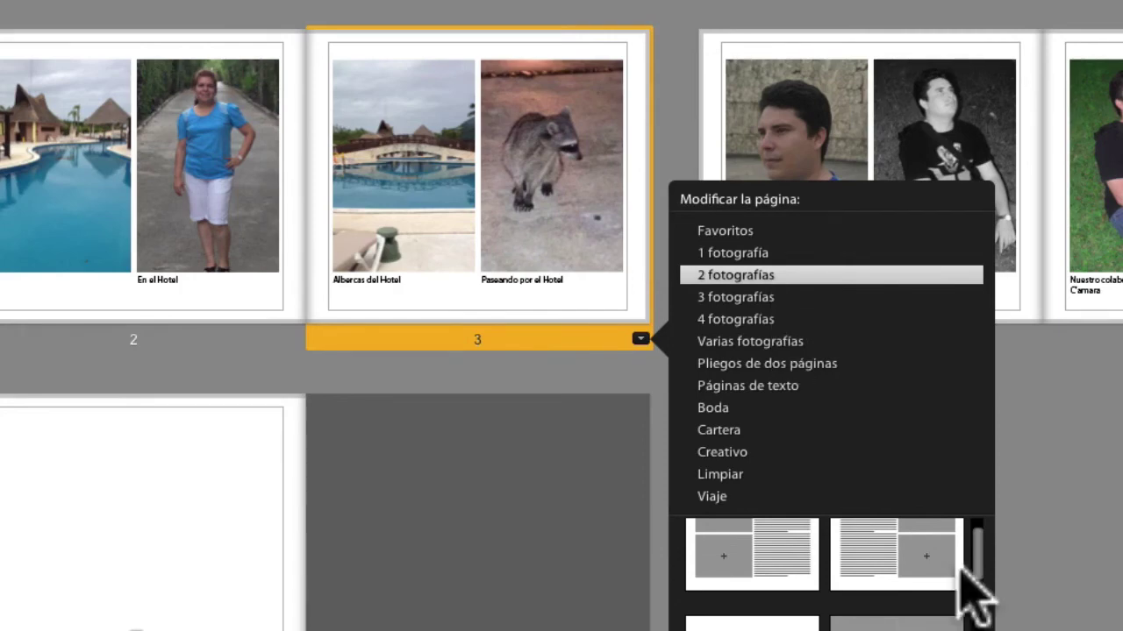
click(979, 586)
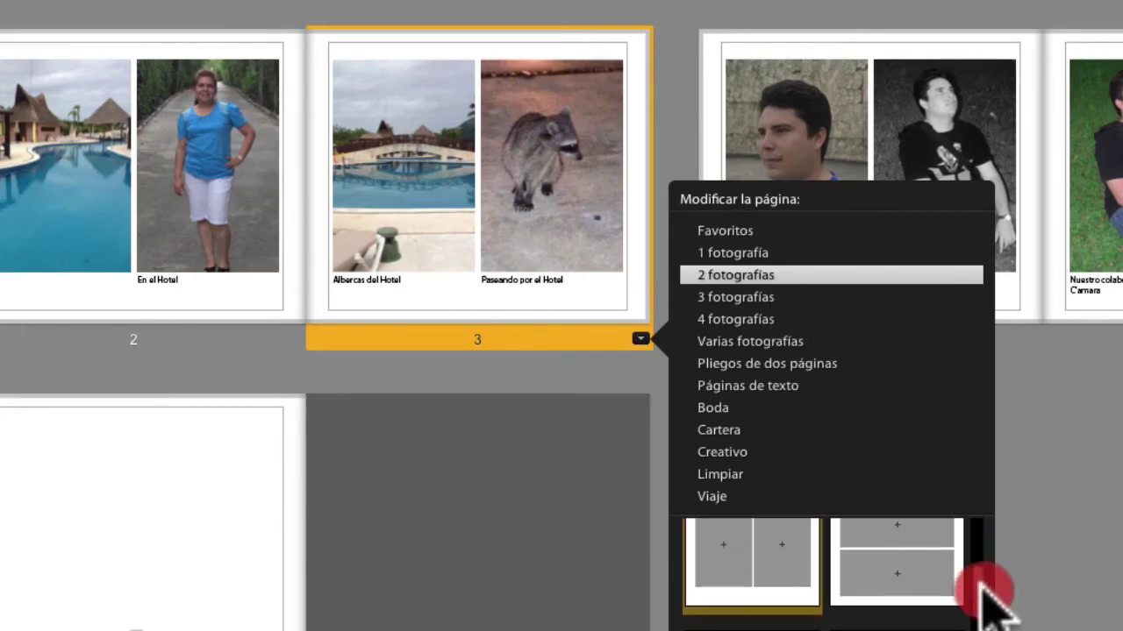
drag(980, 586, 980, 630)
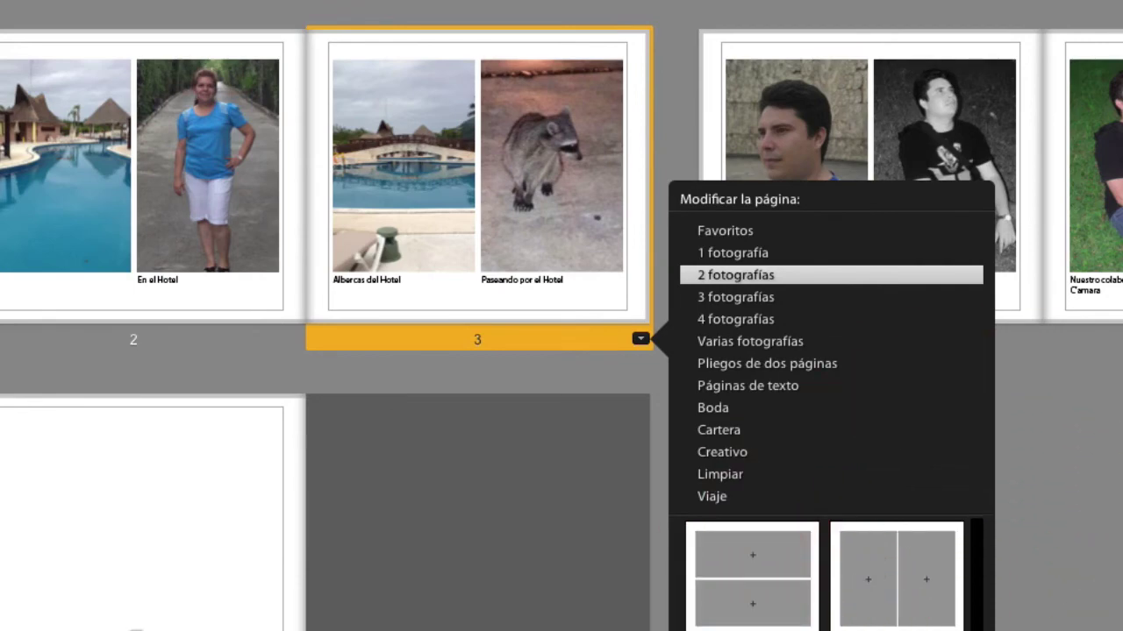
click(865, 614)
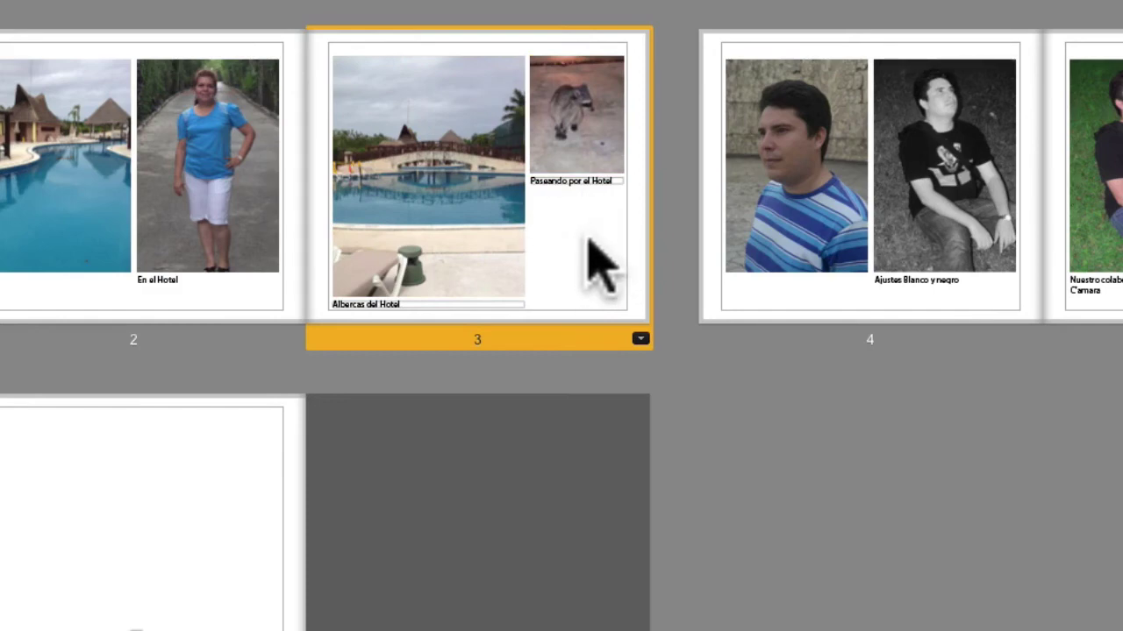
click(2, 294)
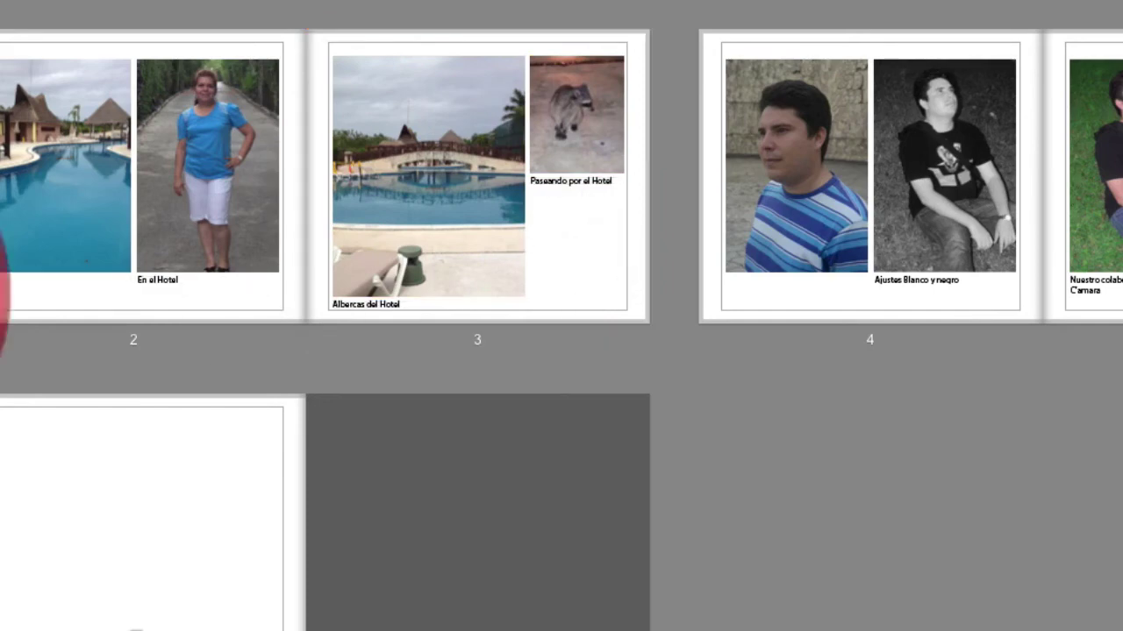
Step: Apply the staggered multi-cell layout to page 1 and select its empty lower-right cell
click(9, 324)
scroll(538, 514, down, 2)
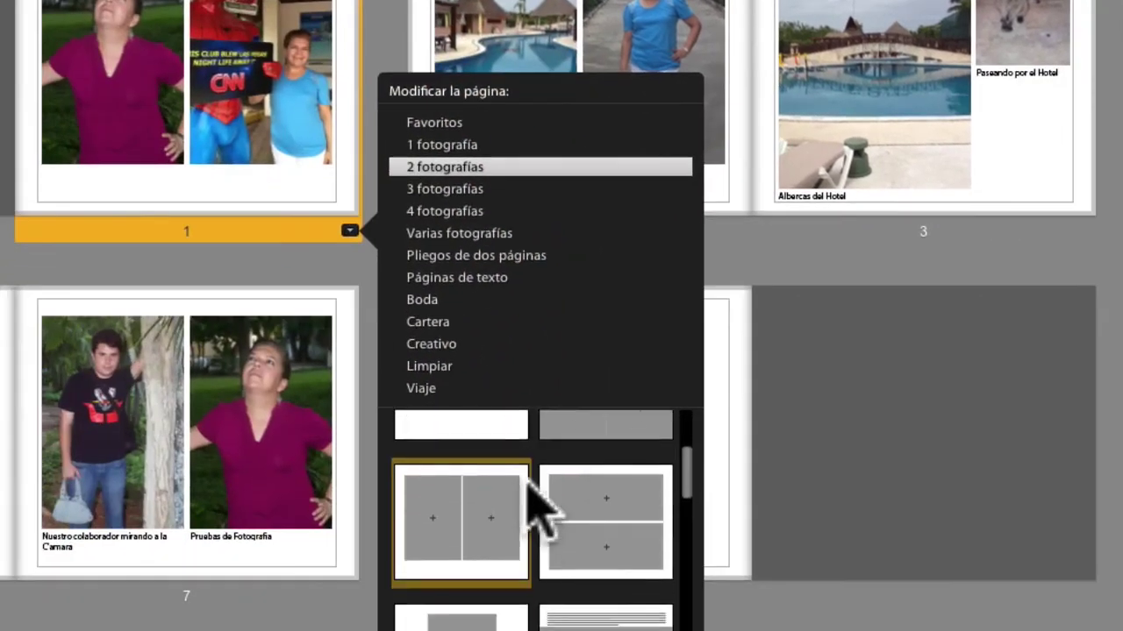
scroll(539, 514, down, 2)
scroll(539, 514, down, 2)
scroll(539, 514, down, 1)
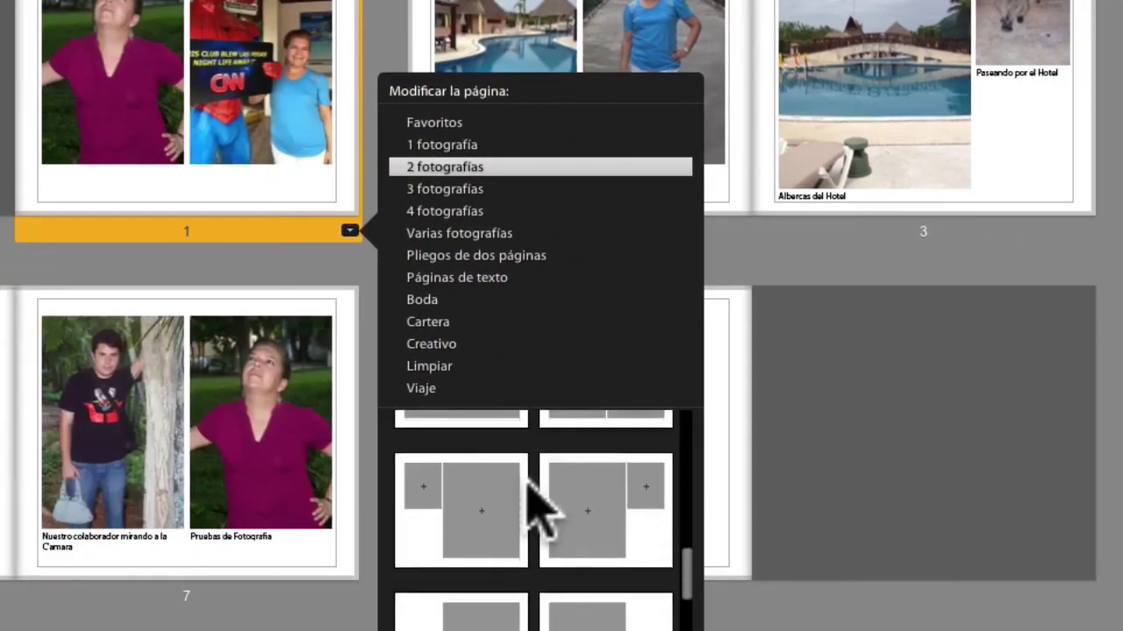
scroll(539, 514, down, 2)
scroll(539, 514, down, 2)
scroll(538, 514, down, 2)
scroll(538, 514, down, 1)
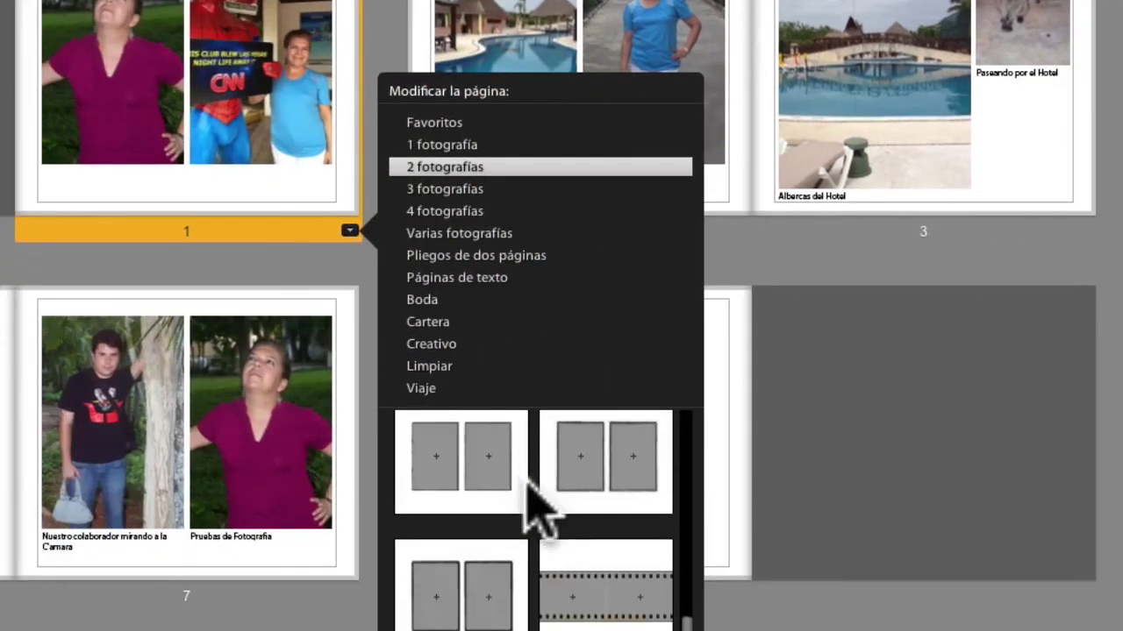
scroll(539, 514, down, 2)
scroll(526, 479, down, 2)
scroll(526, 479, down, 1)
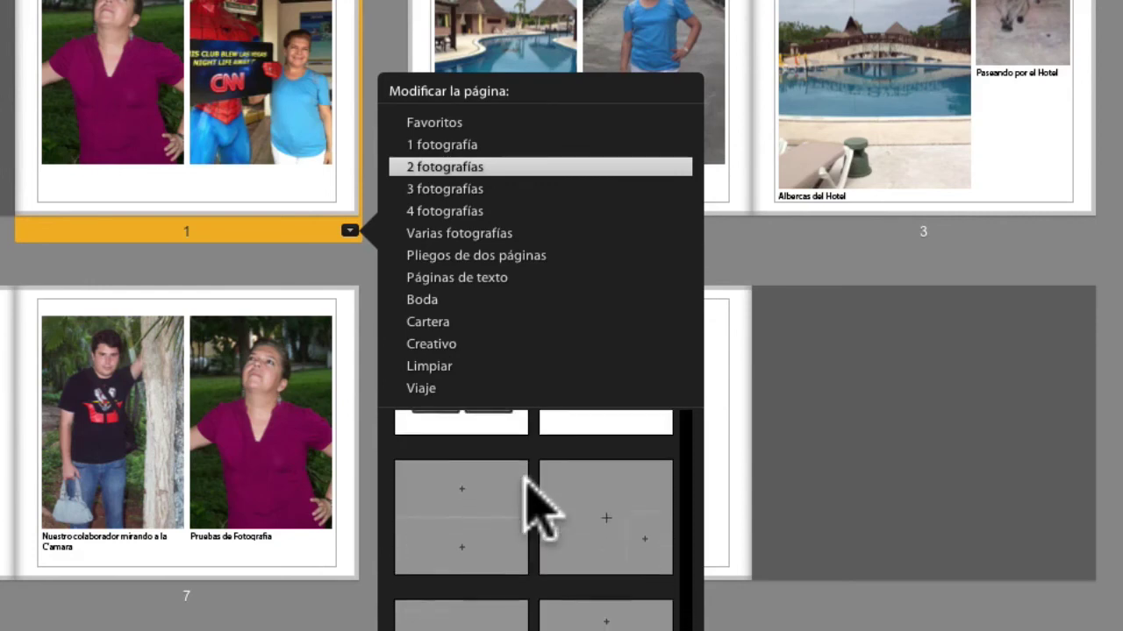
scroll(526, 481, down, 1)
scroll(526, 481, down, 1)
scroll(526, 481, down, 1)
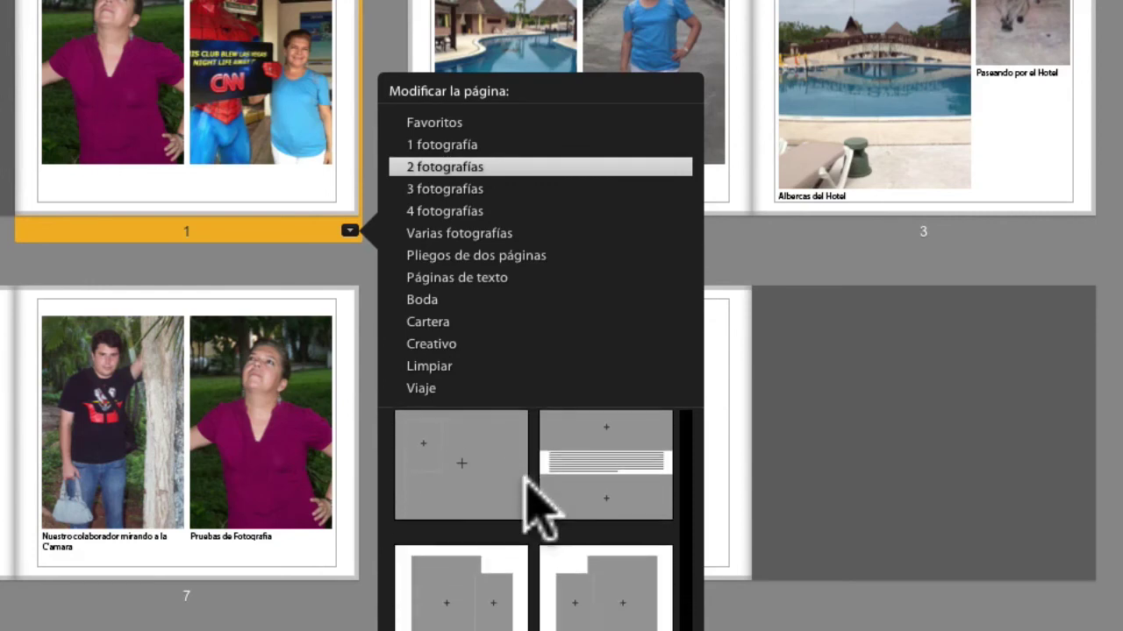
scroll(526, 480, down, 1)
scroll(526, 481, down, 1)
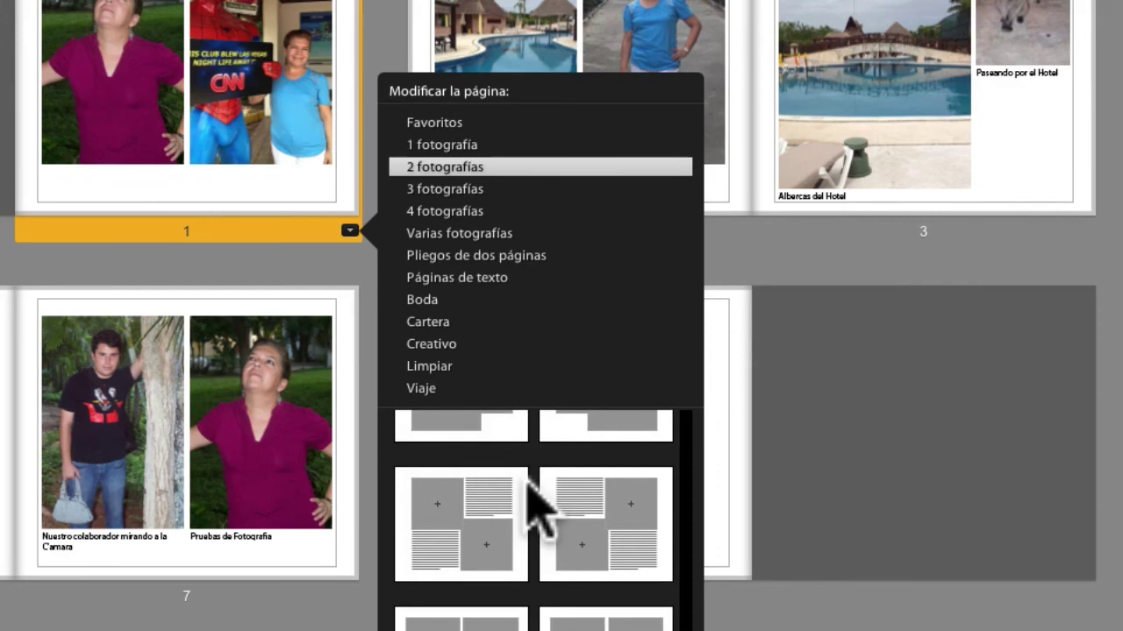
click(593, 502)
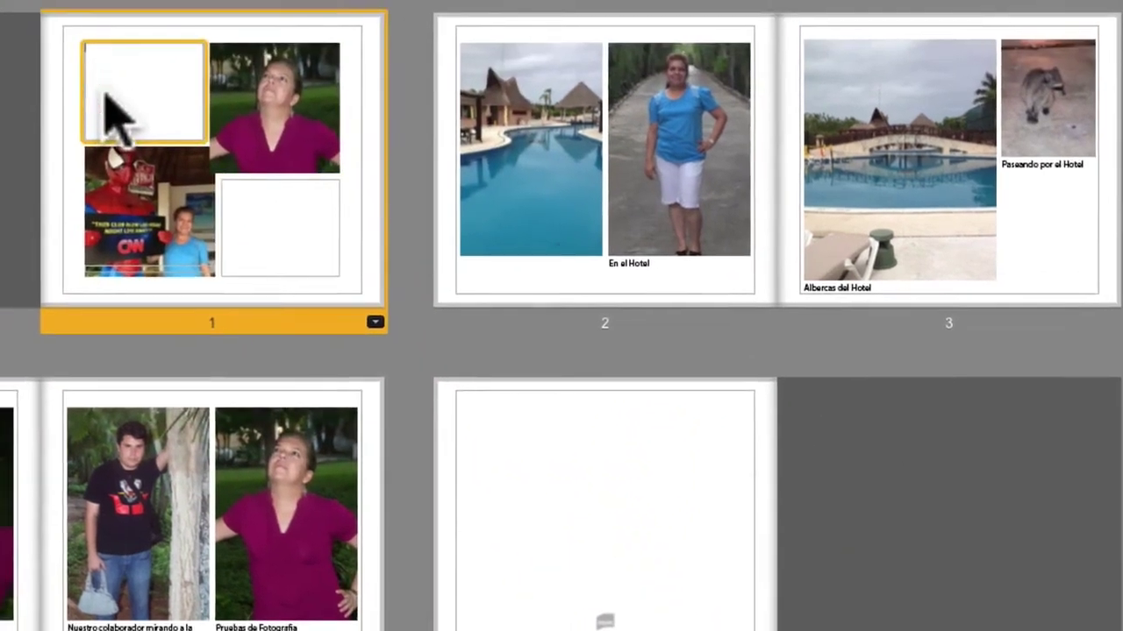
click(293, 261)
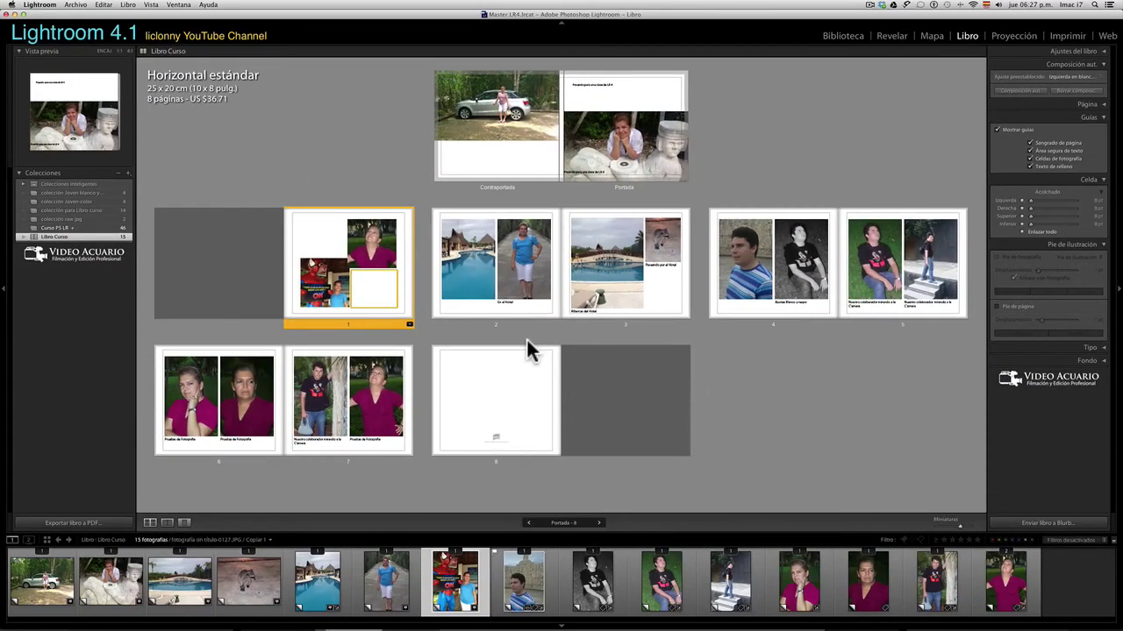
Step: Delete page 4 with the striped-shirt and black-and-white portraits using Quitar página
click(528, 347)
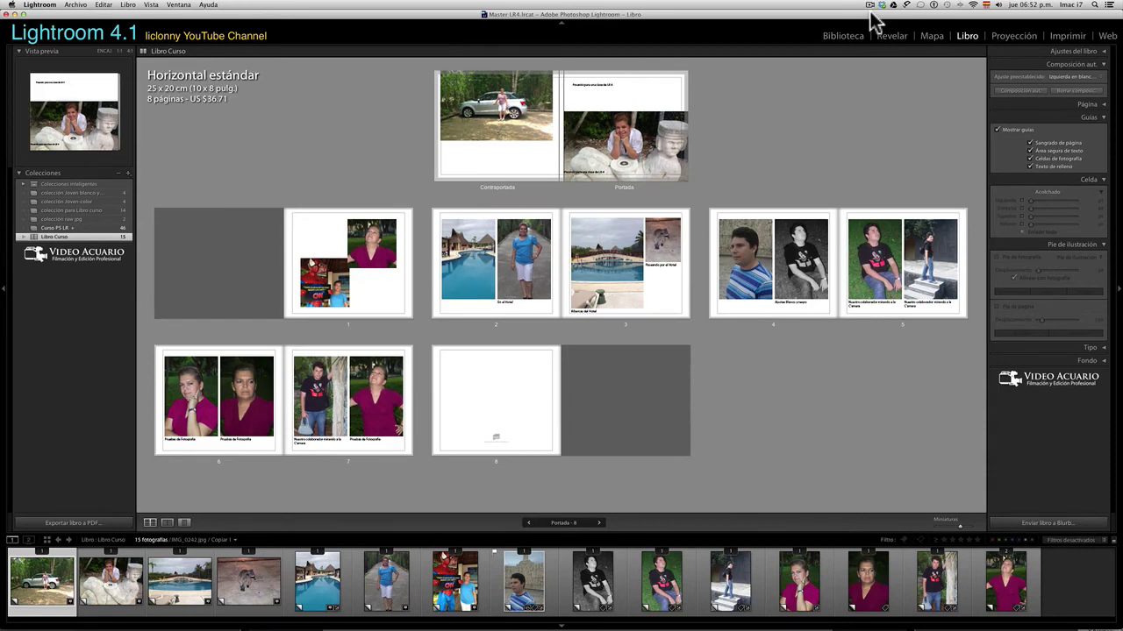
click(759, 221)
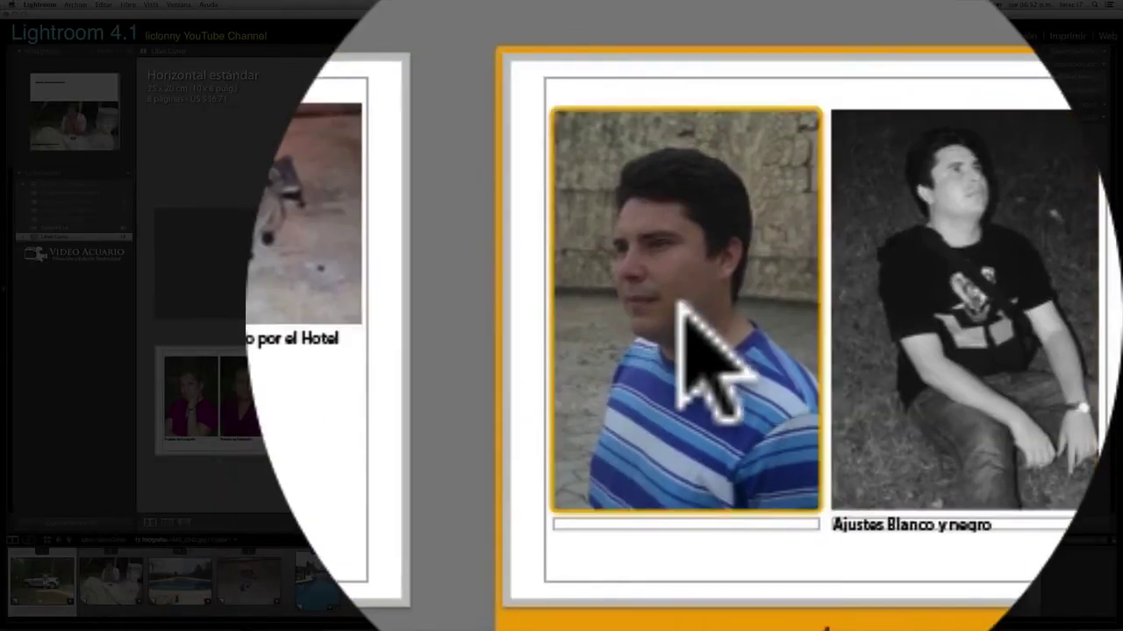
right_click(679, 303)
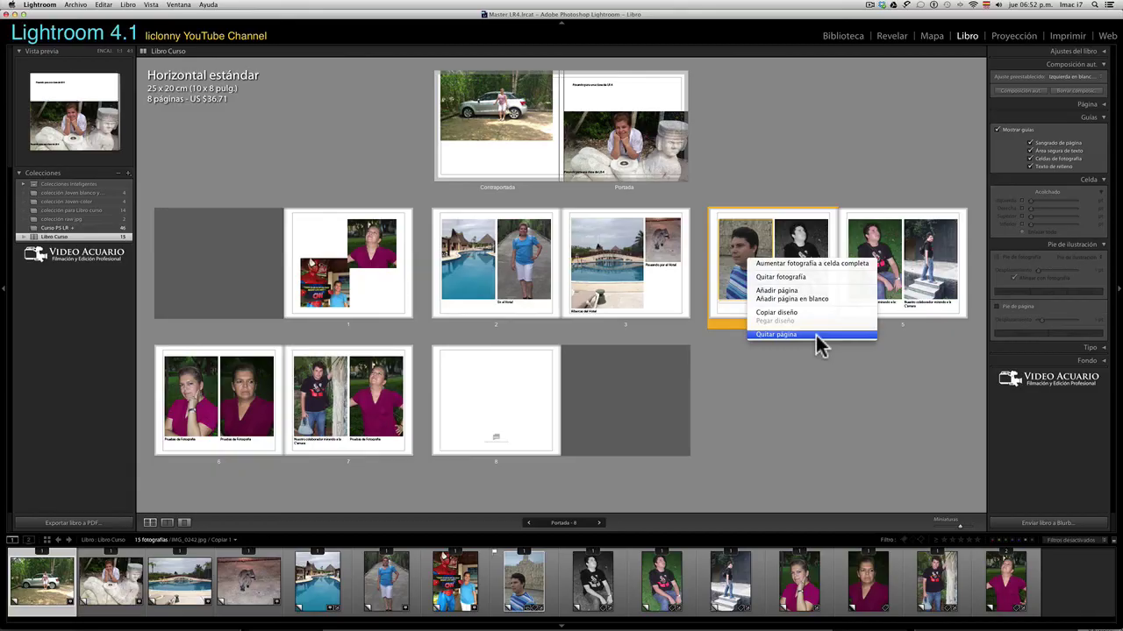
click(816, 335)
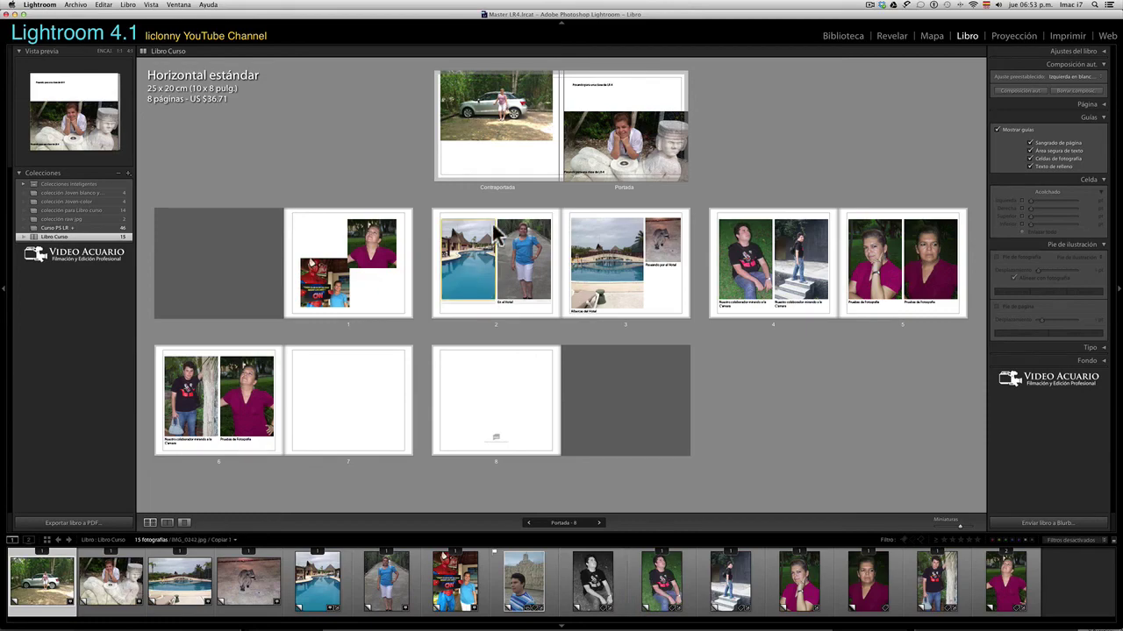
Step: Add a page after page 2 holding the striped-shirt and black-and-white portraits
right_click(460, 219)
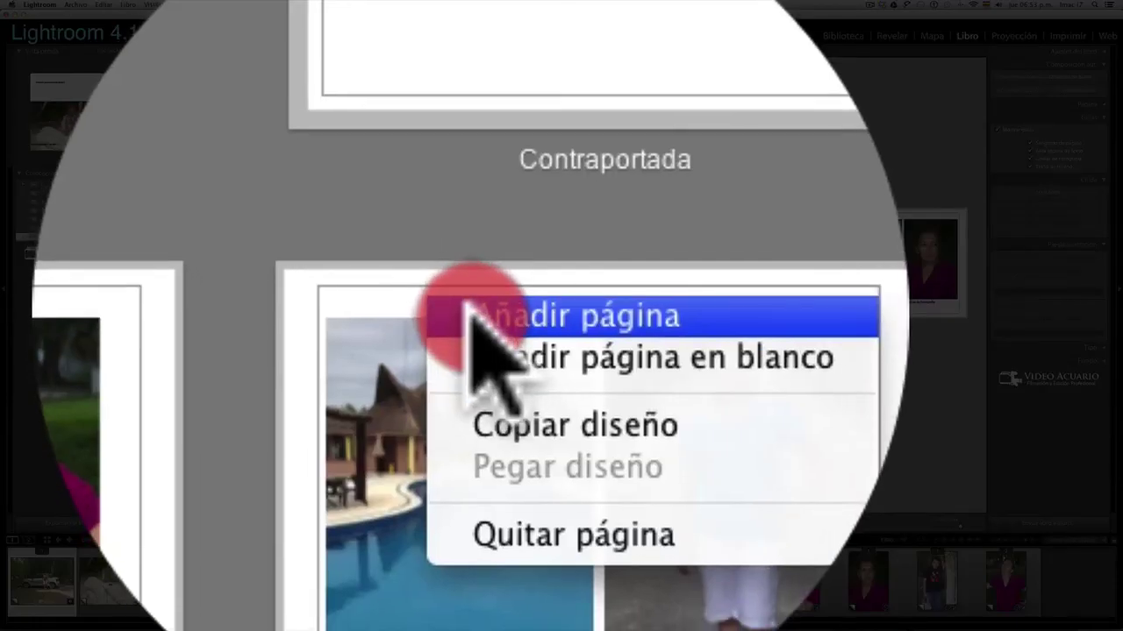
click(478, 316)
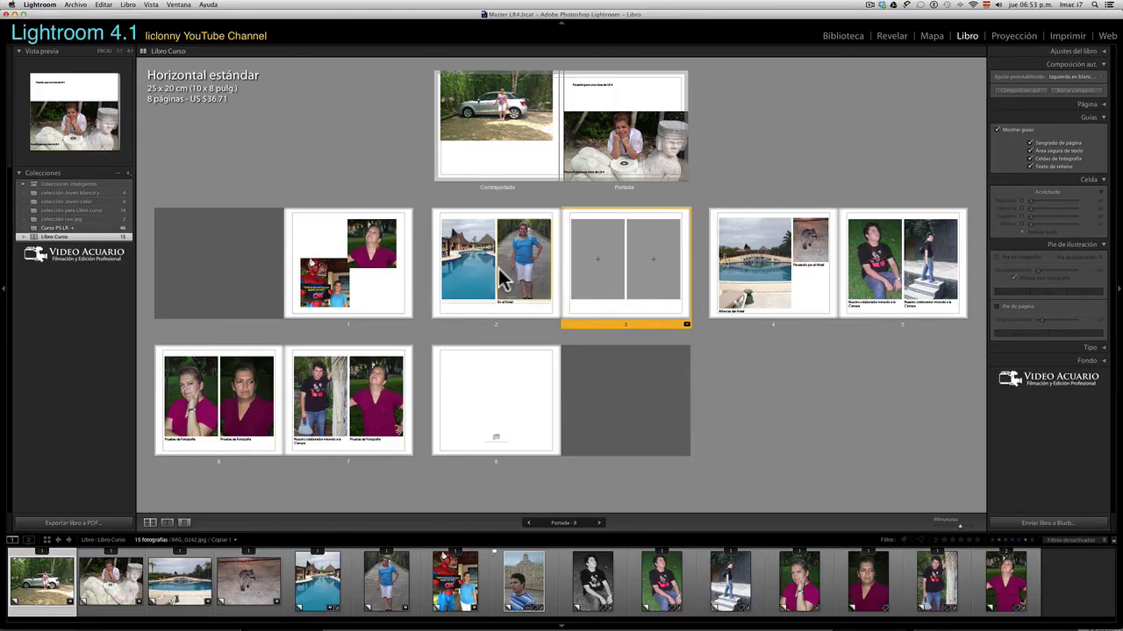
mouse_move(523, 583)
mouse_down()
mouse_move(586, 307)
mouse_move(589, 323)
mouse_up()
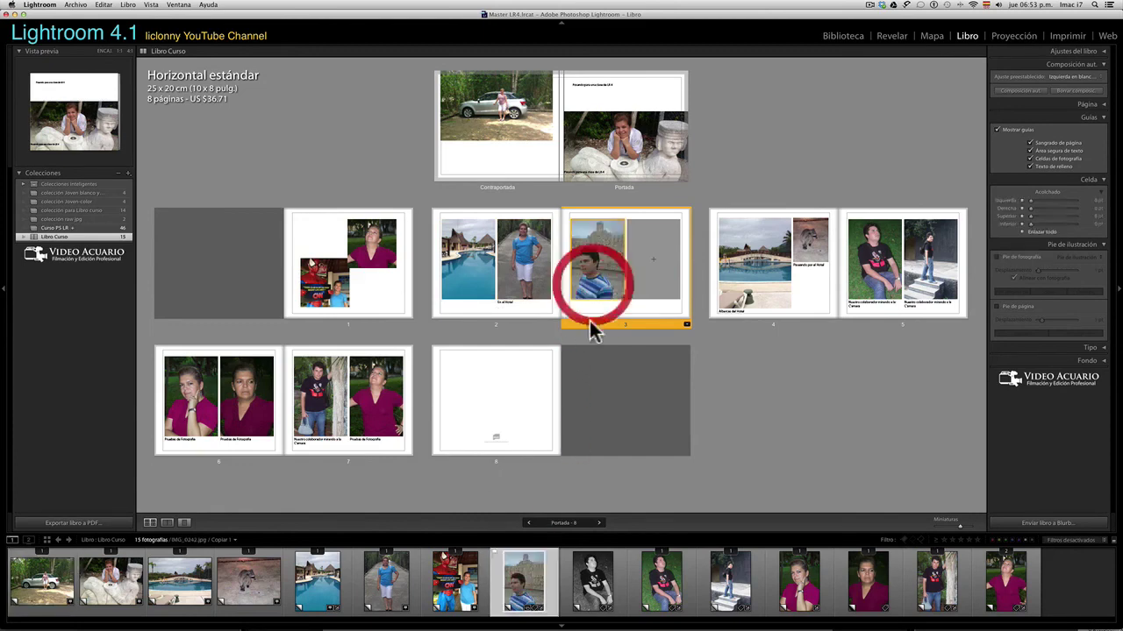
drag(593, 580, 656, 263)
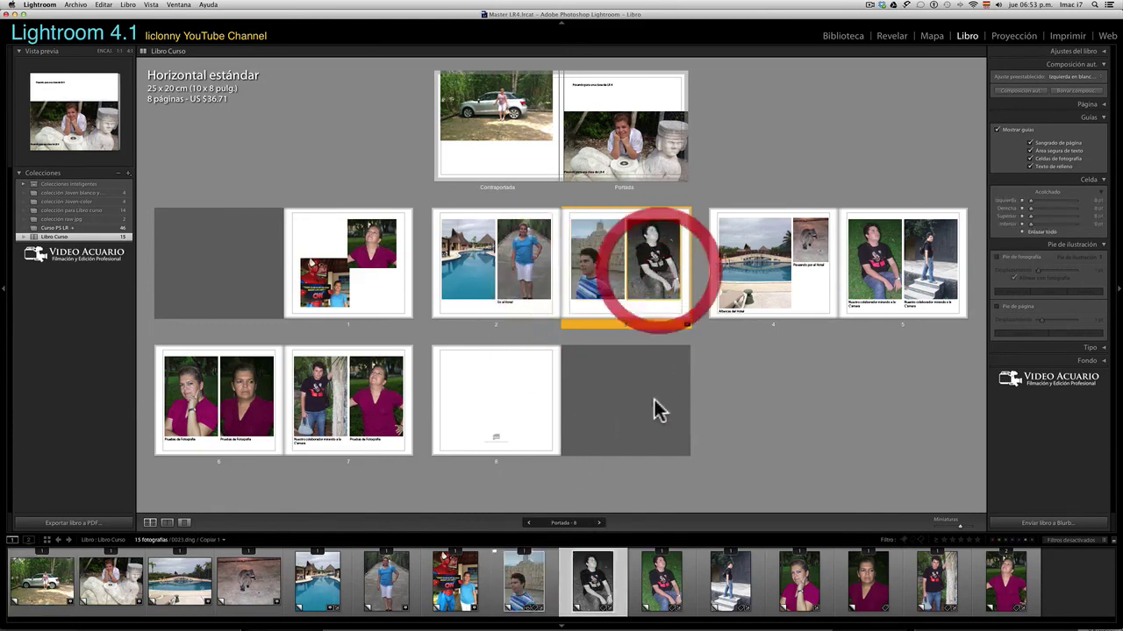
click(760, 465)
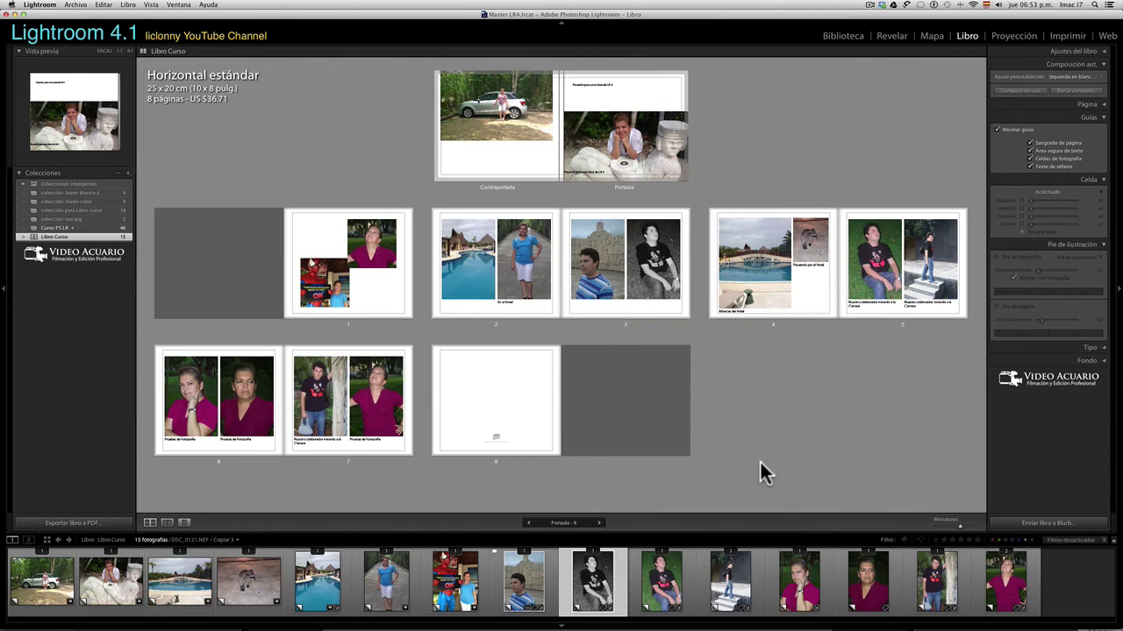